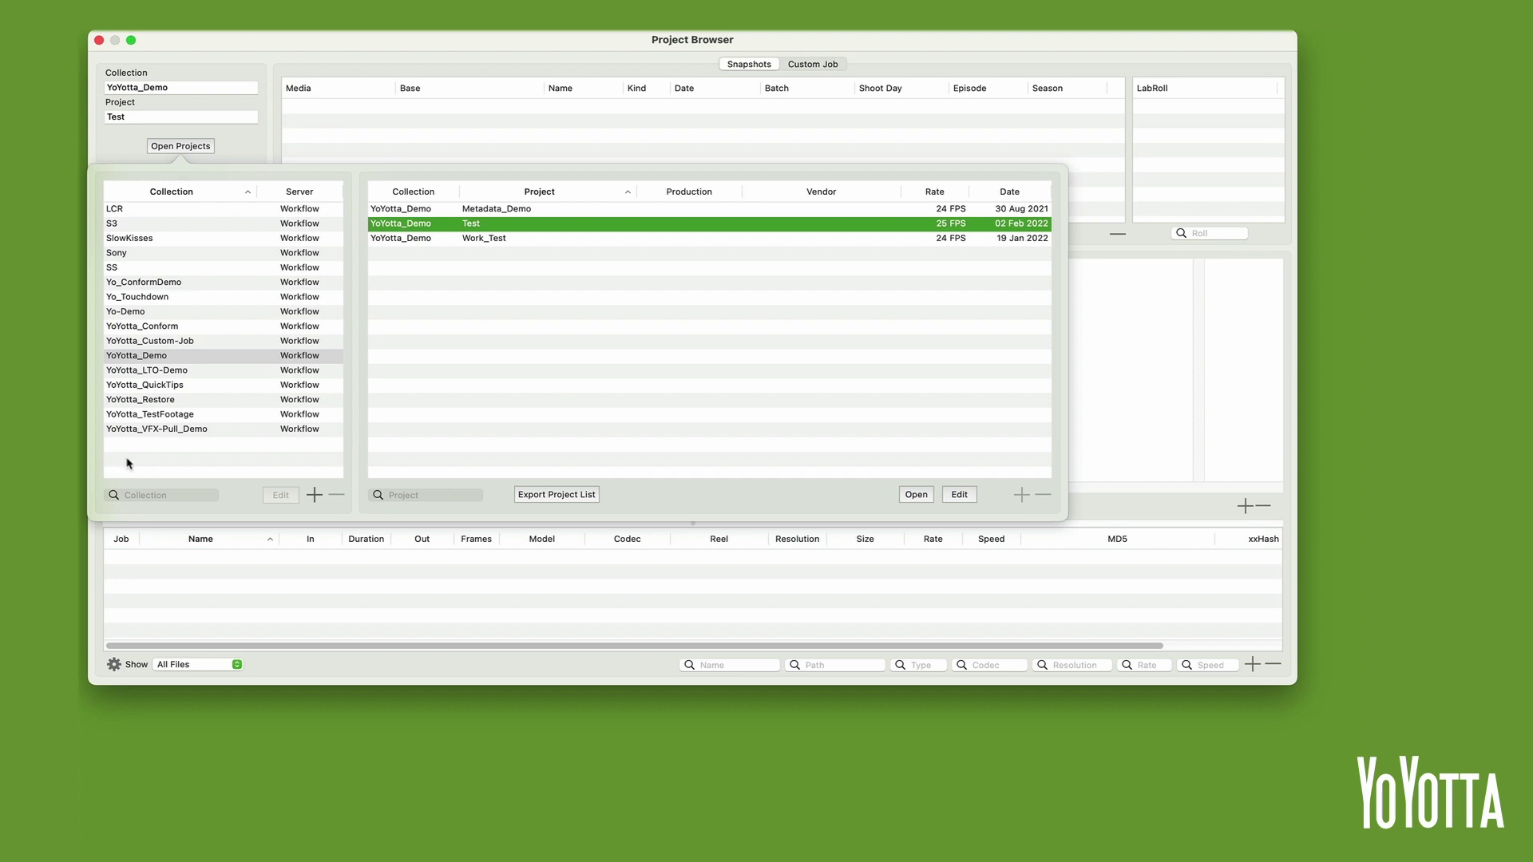
Step: Create a new collection named YoYotta_Getting-Started
click(128, 457)
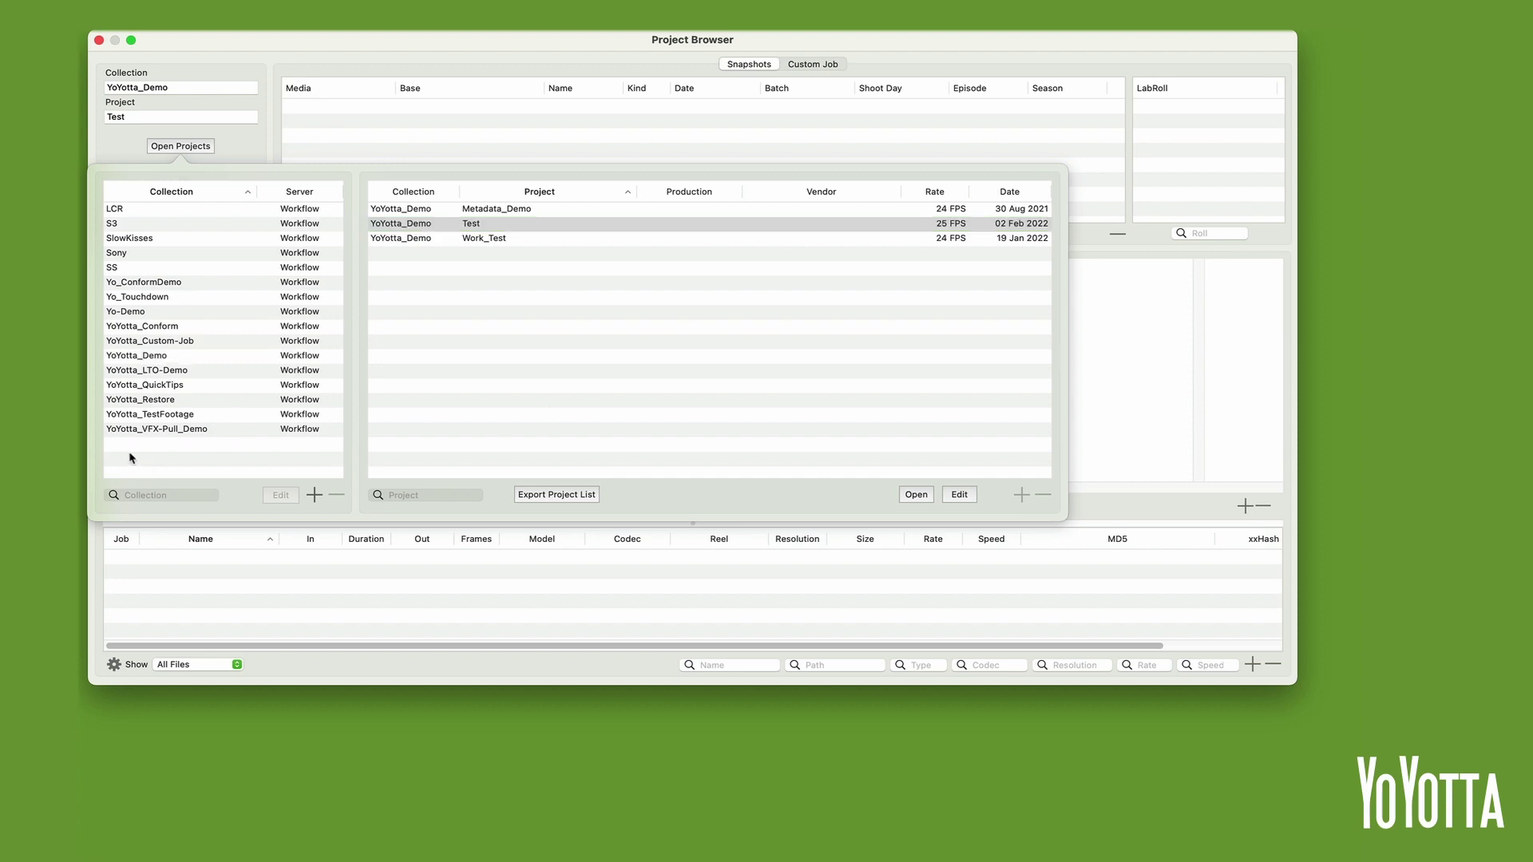
click(316, 496)
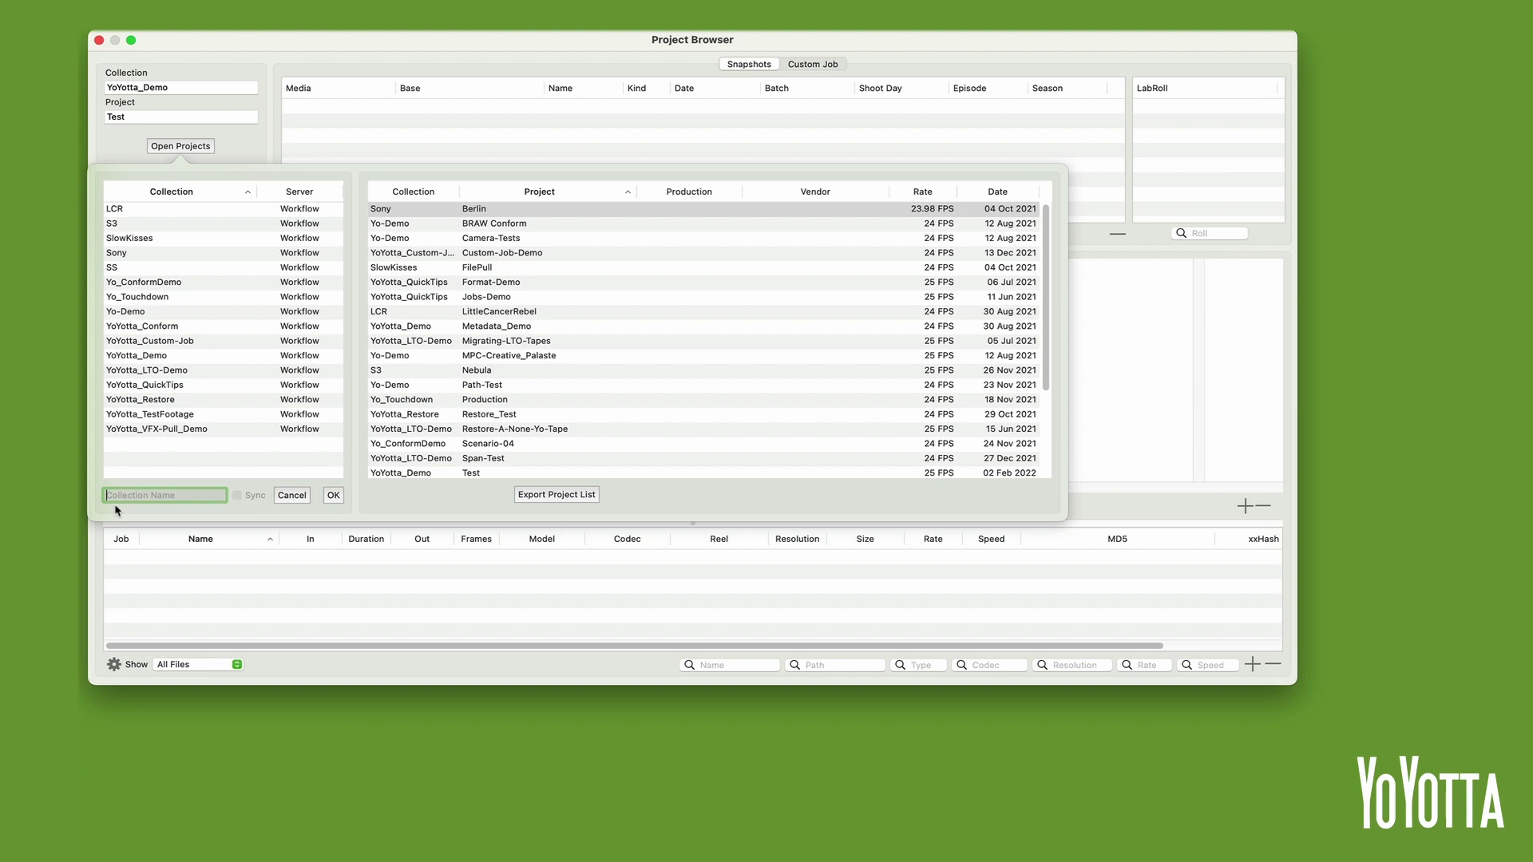
text(YoYotta_Getting-Started)
click(333, 495)
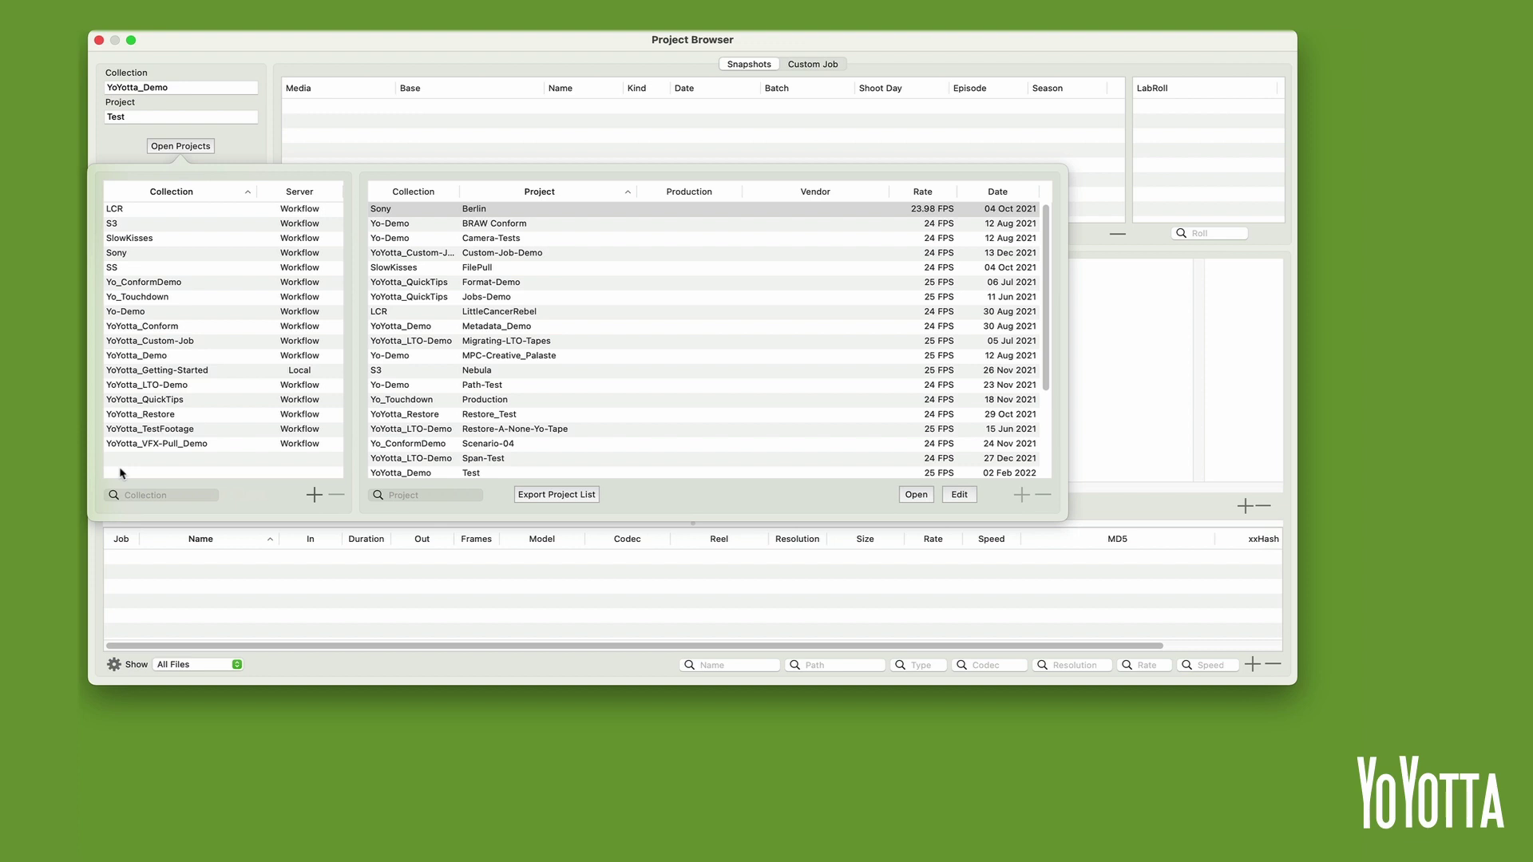
Step: Create a 25 FPS project named Copying-Camera-Cards in the YoYotta_Getting-Started collection and close the Project Browser
click(122, 372)
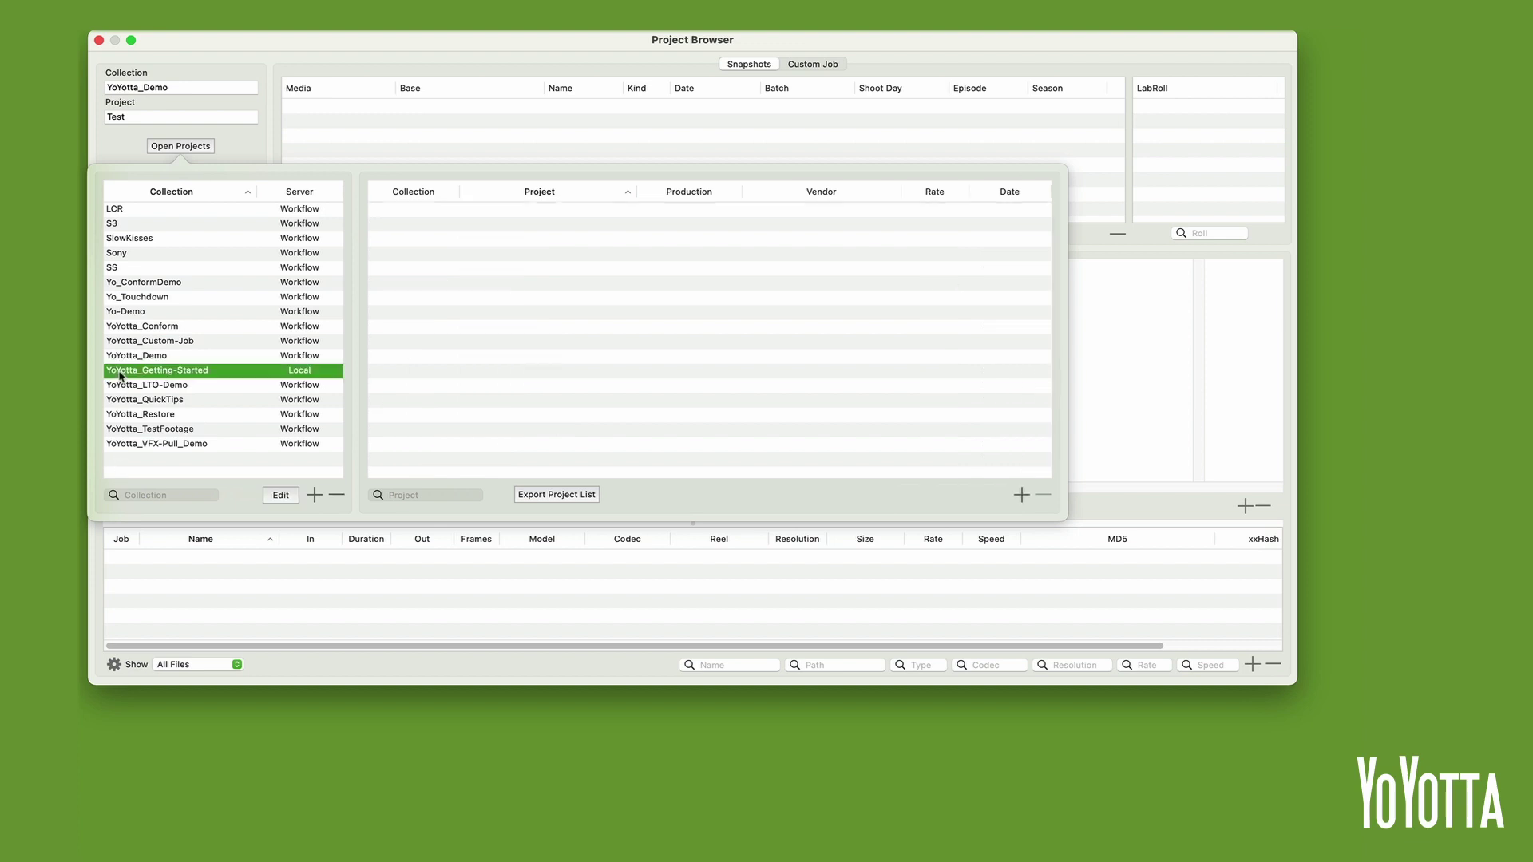
click(1022, 496)
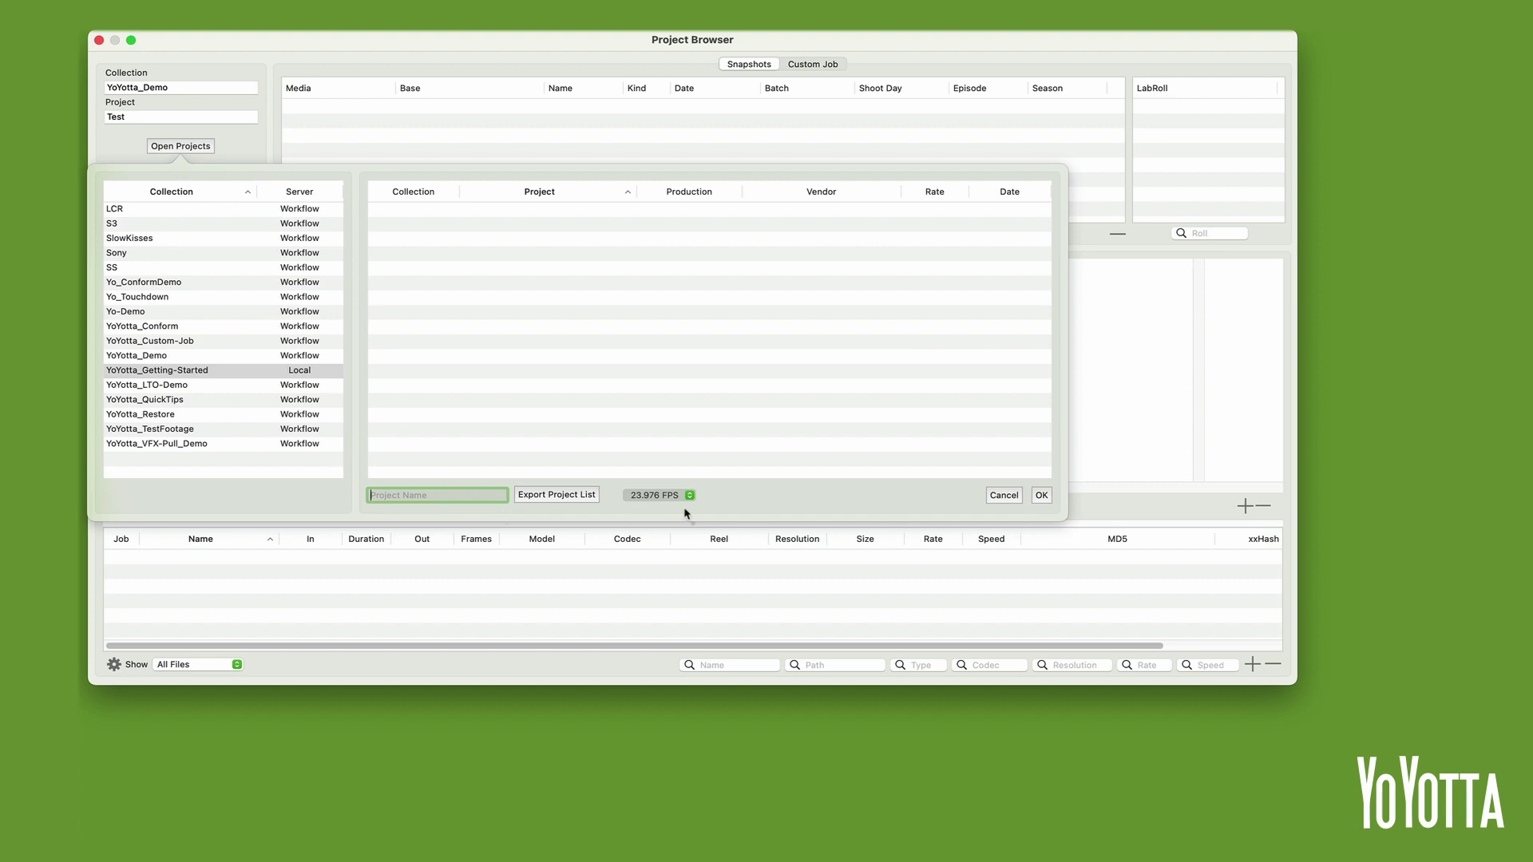
text(Copying-Camera-Cards)
scroll(570, 559, right, 2)
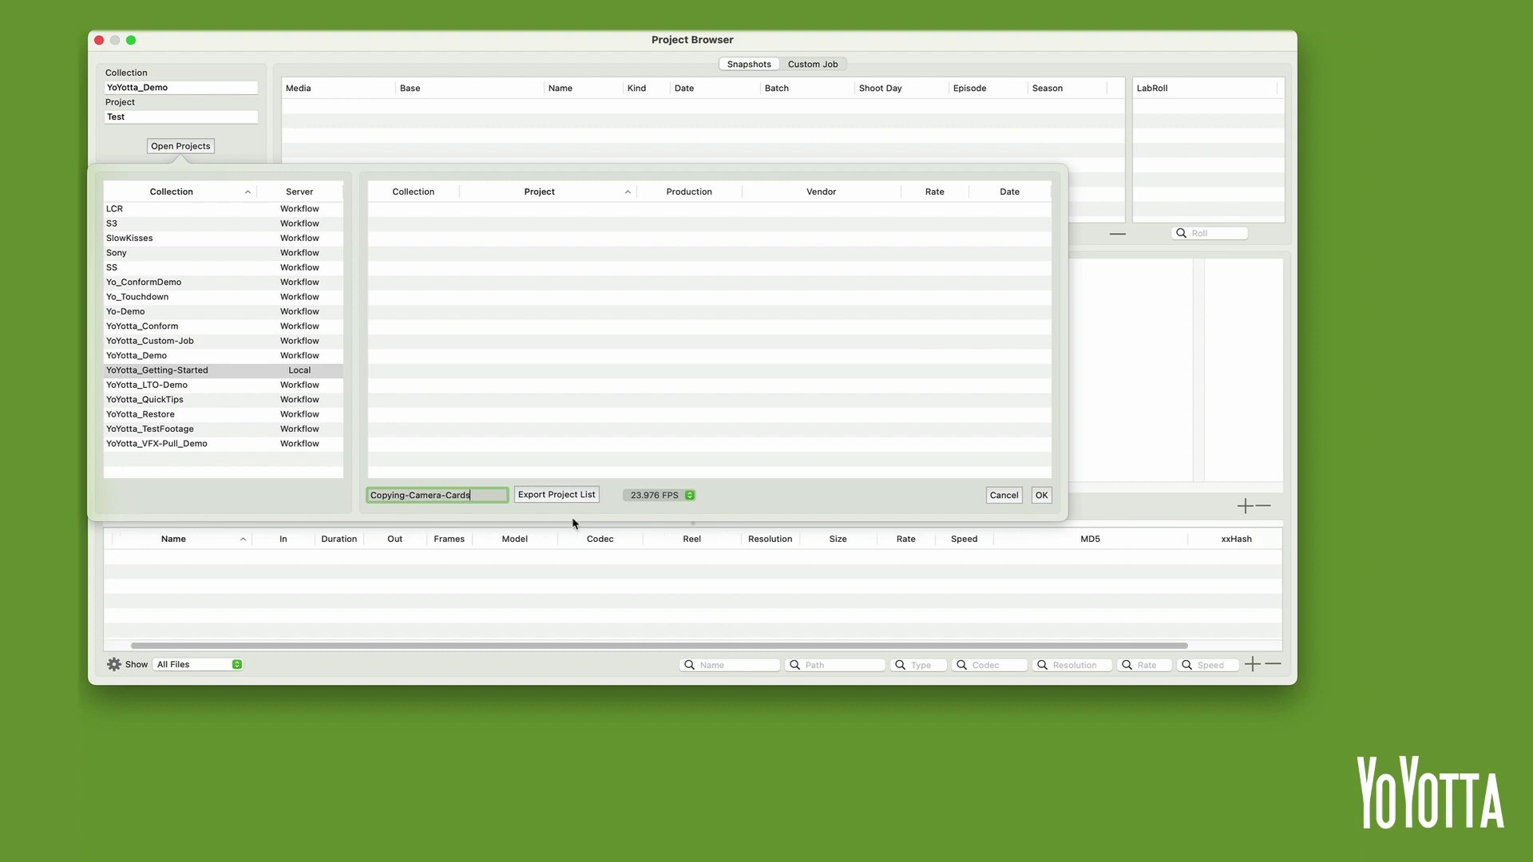
click(690, 496)
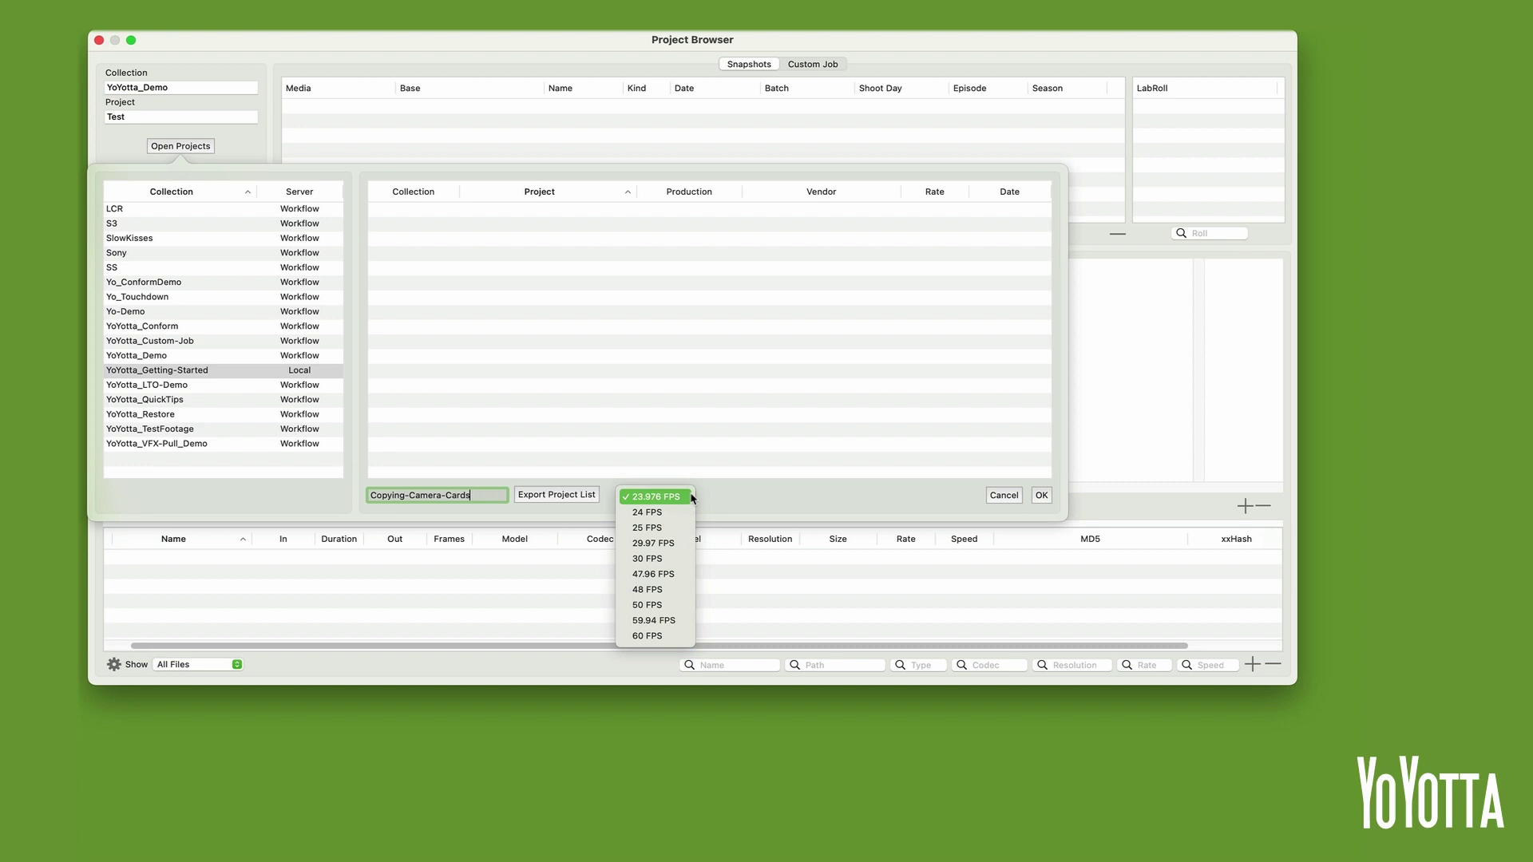
click(664, 528)
click(1042, 496)
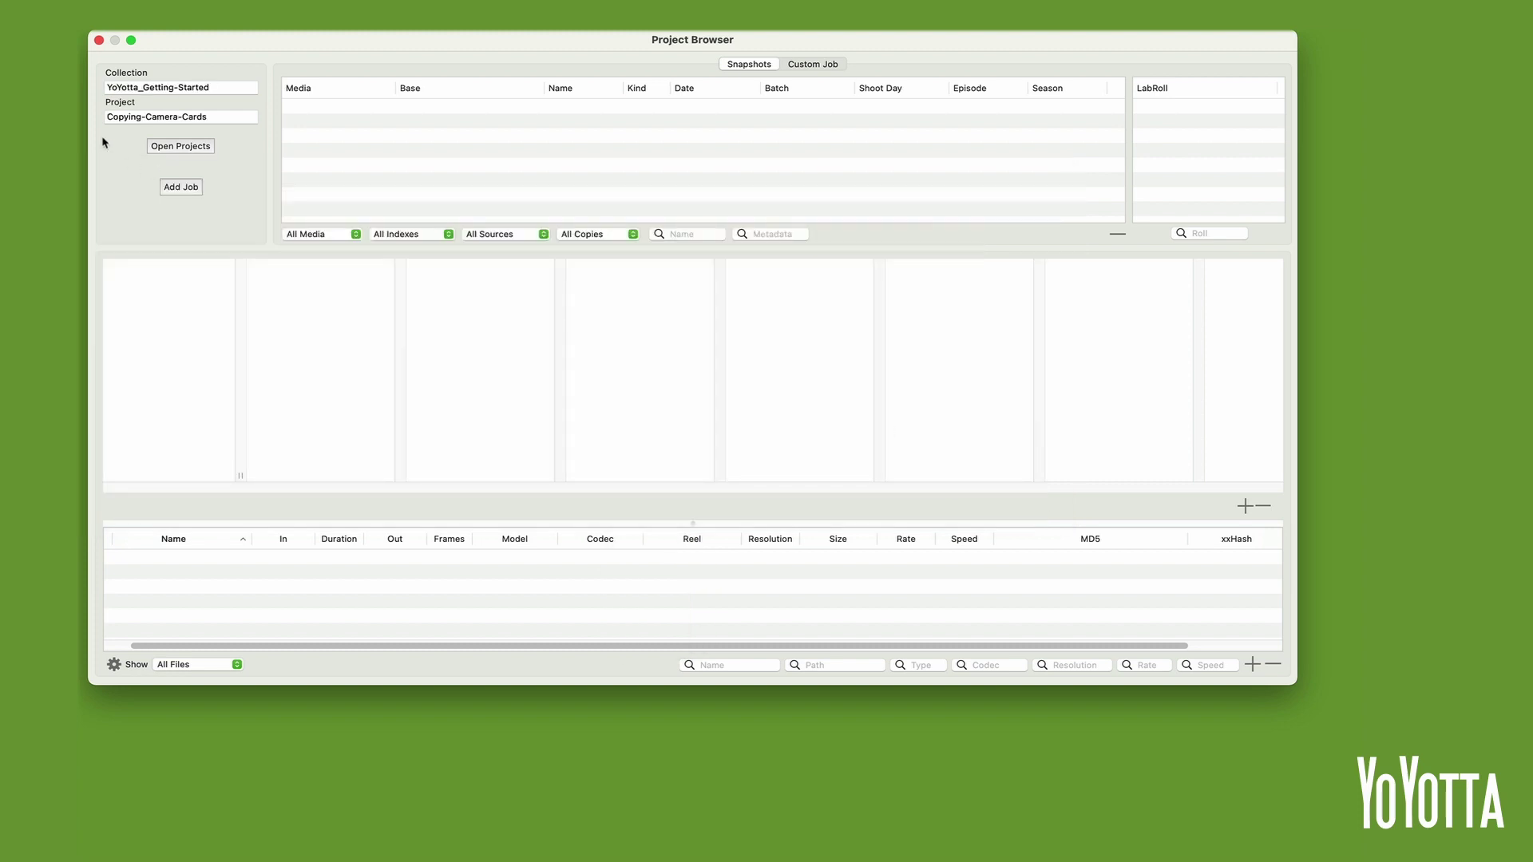
click(100, 40)
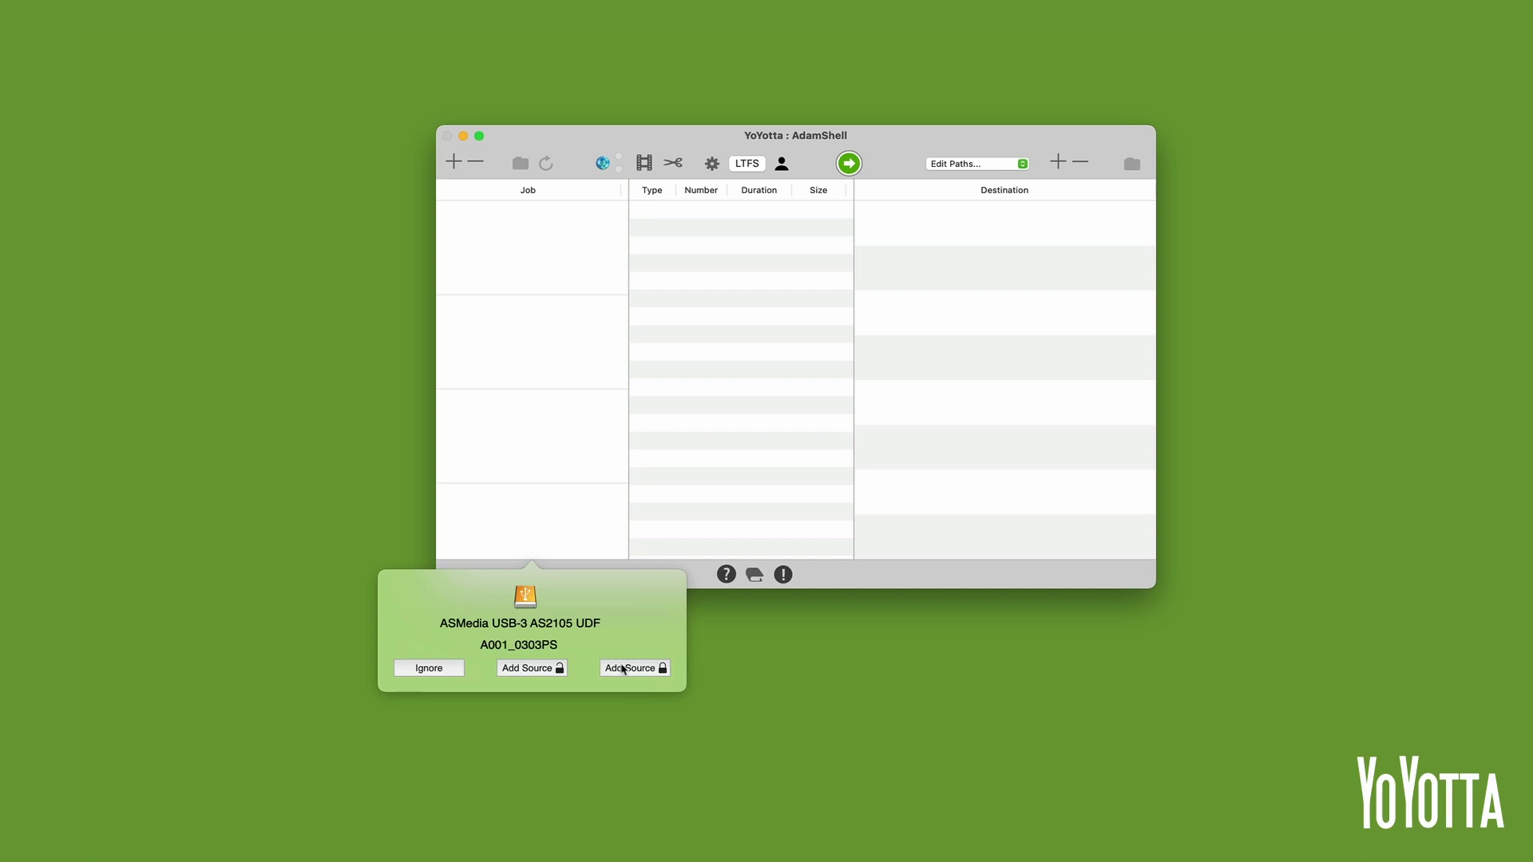
Step: Add the A001_0303PS camera card as a locked source and the Yo_Shuttle-01 drive as a second source job
click(634, 668)
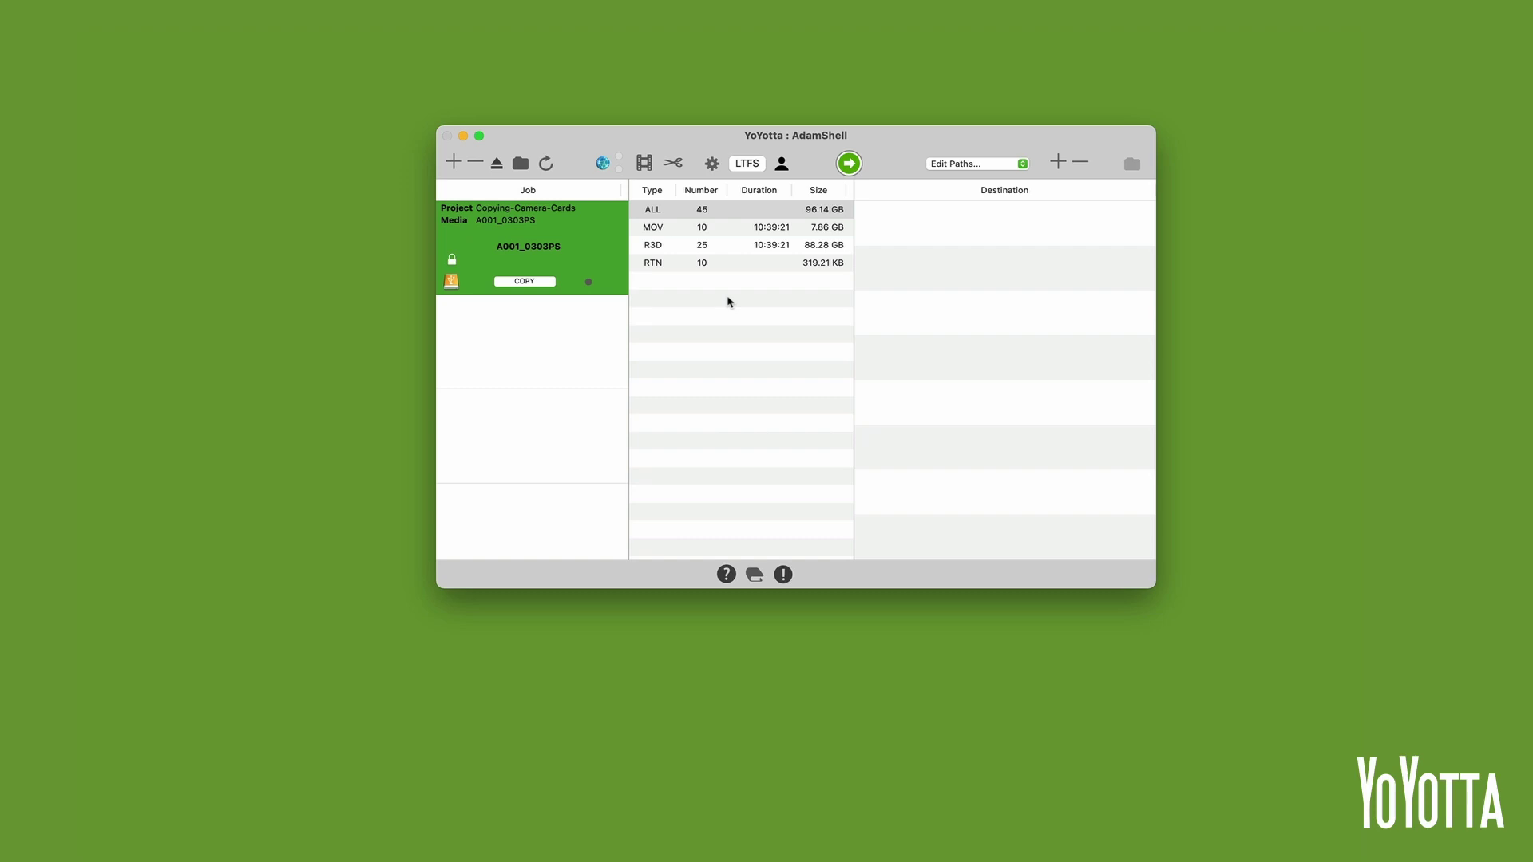
click(454, 163)
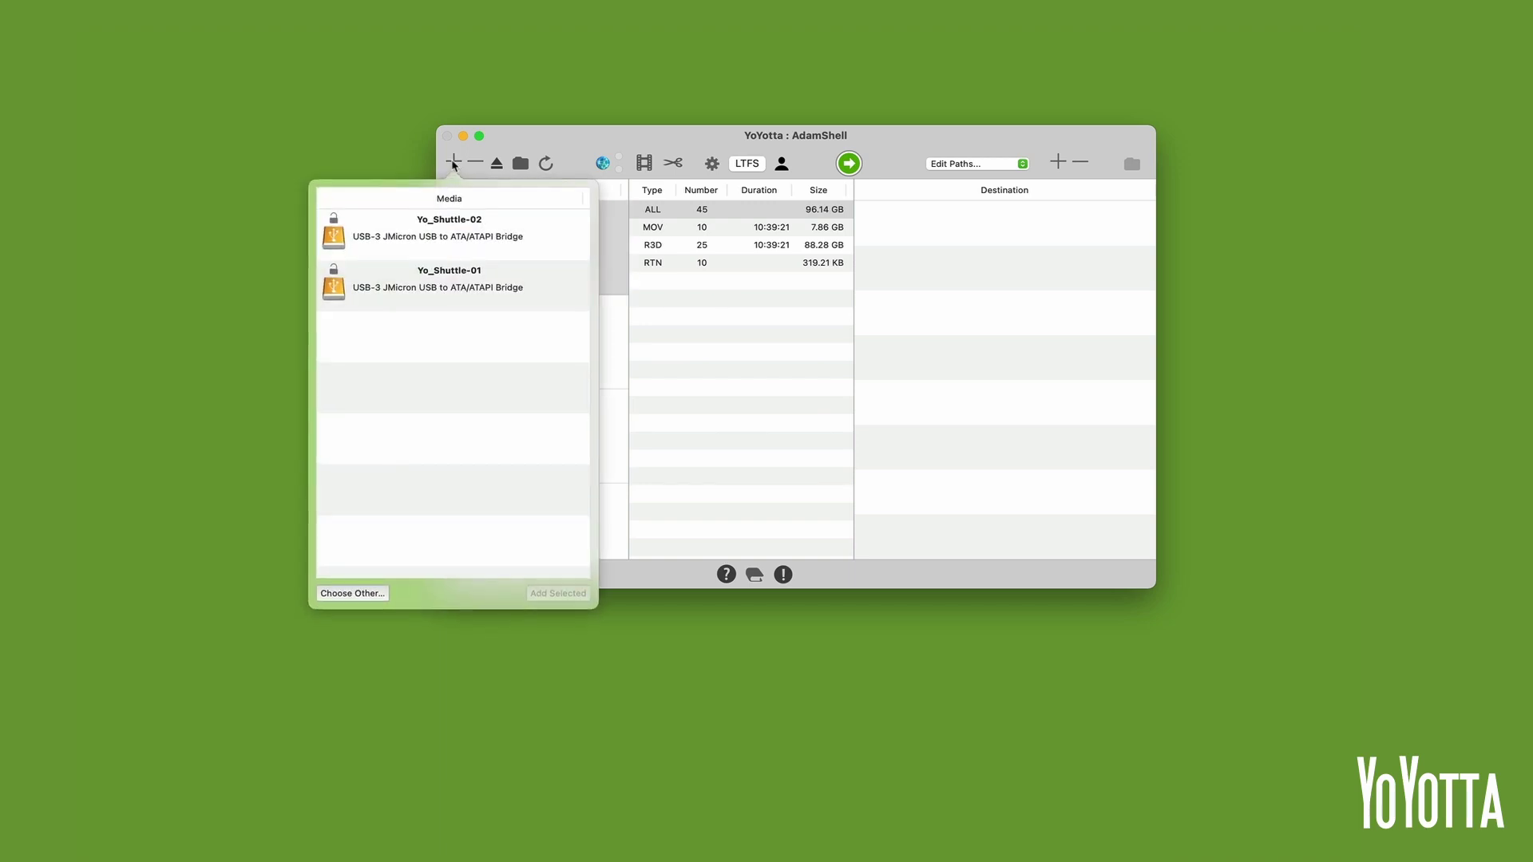
click(458, 277)
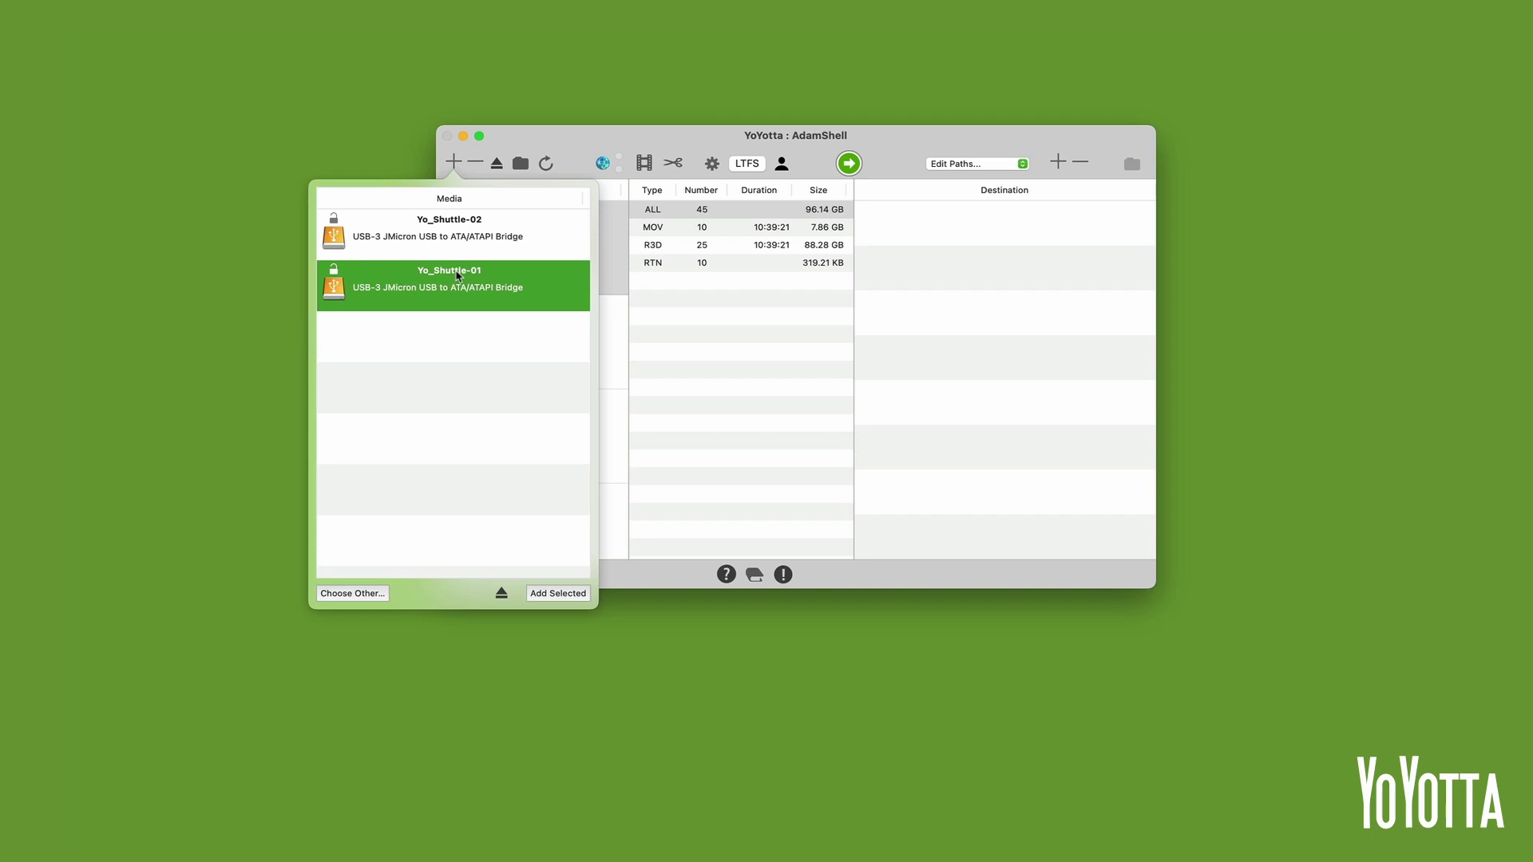
click(558, 594)
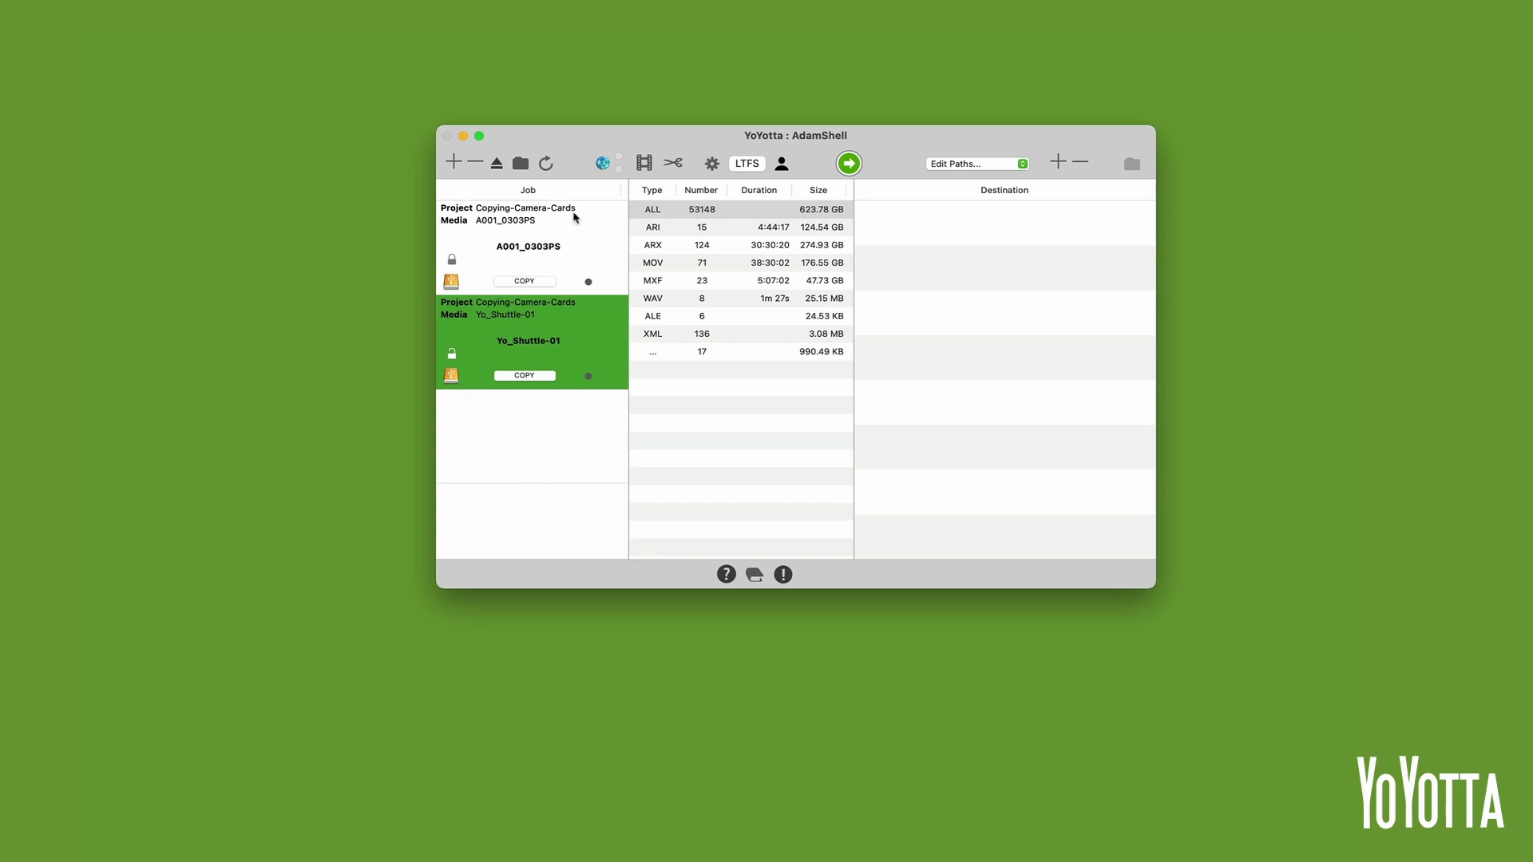
Step: Assign the Yo_Shuttle-01 job to a new 25 FPS project named Test in the YoYotta_Getting-Started collection, closing the Source Browser
click(520, 164)
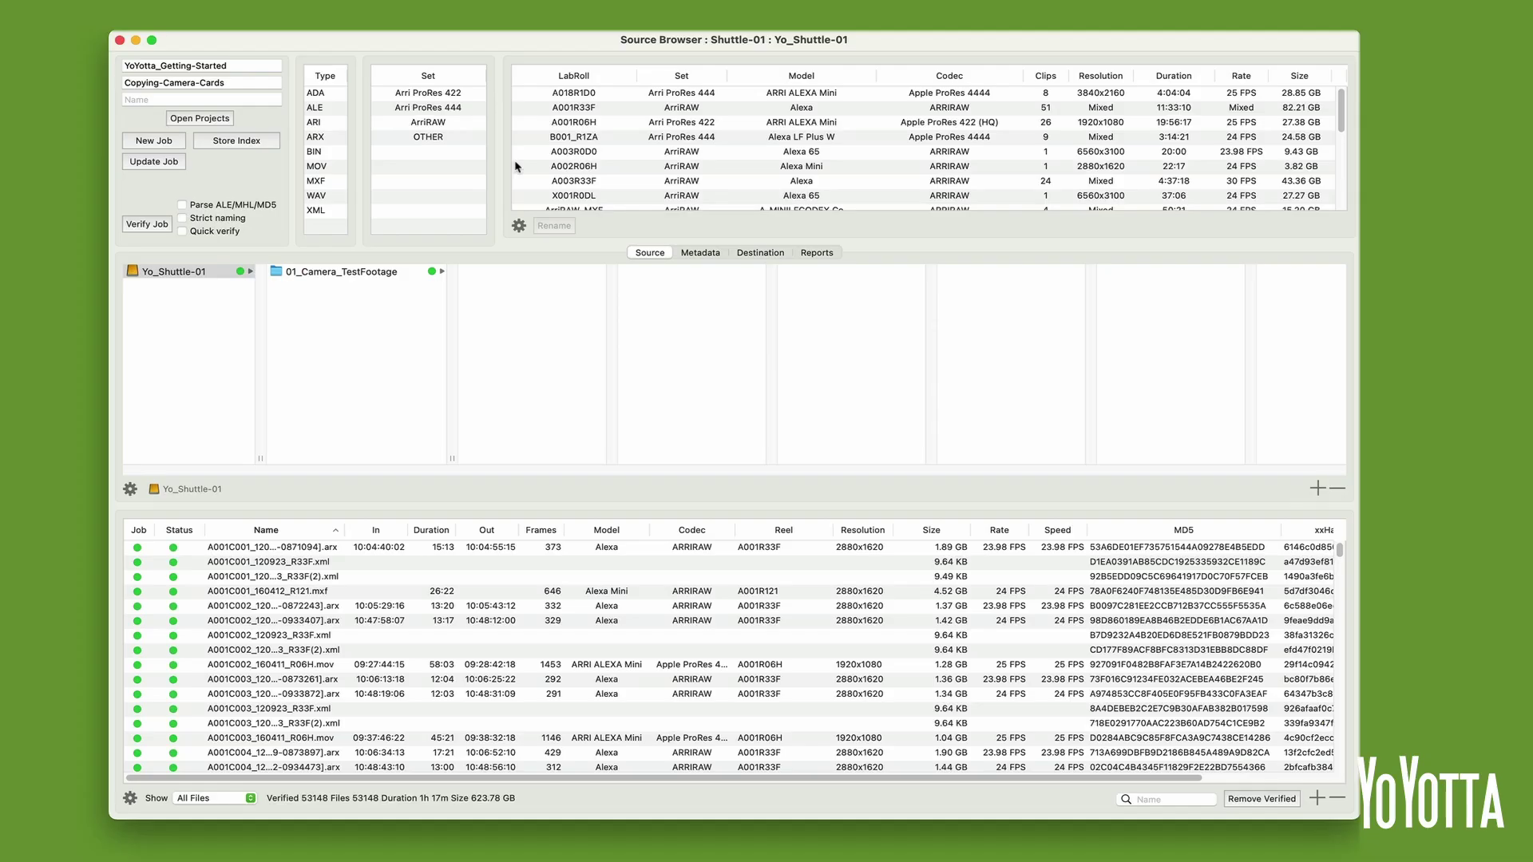
click(189, 120)
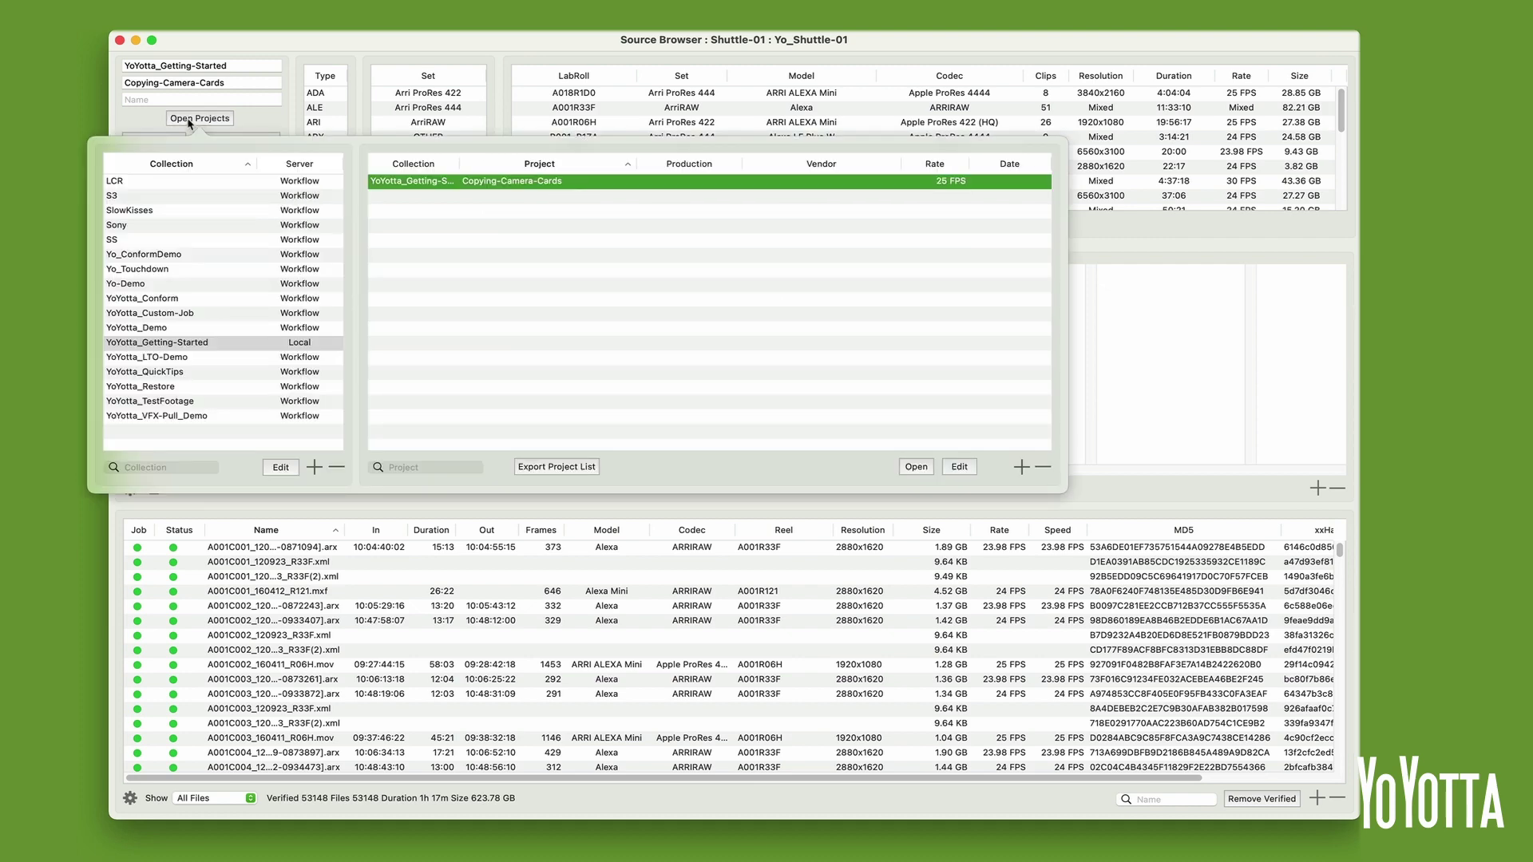
click(182, 343)
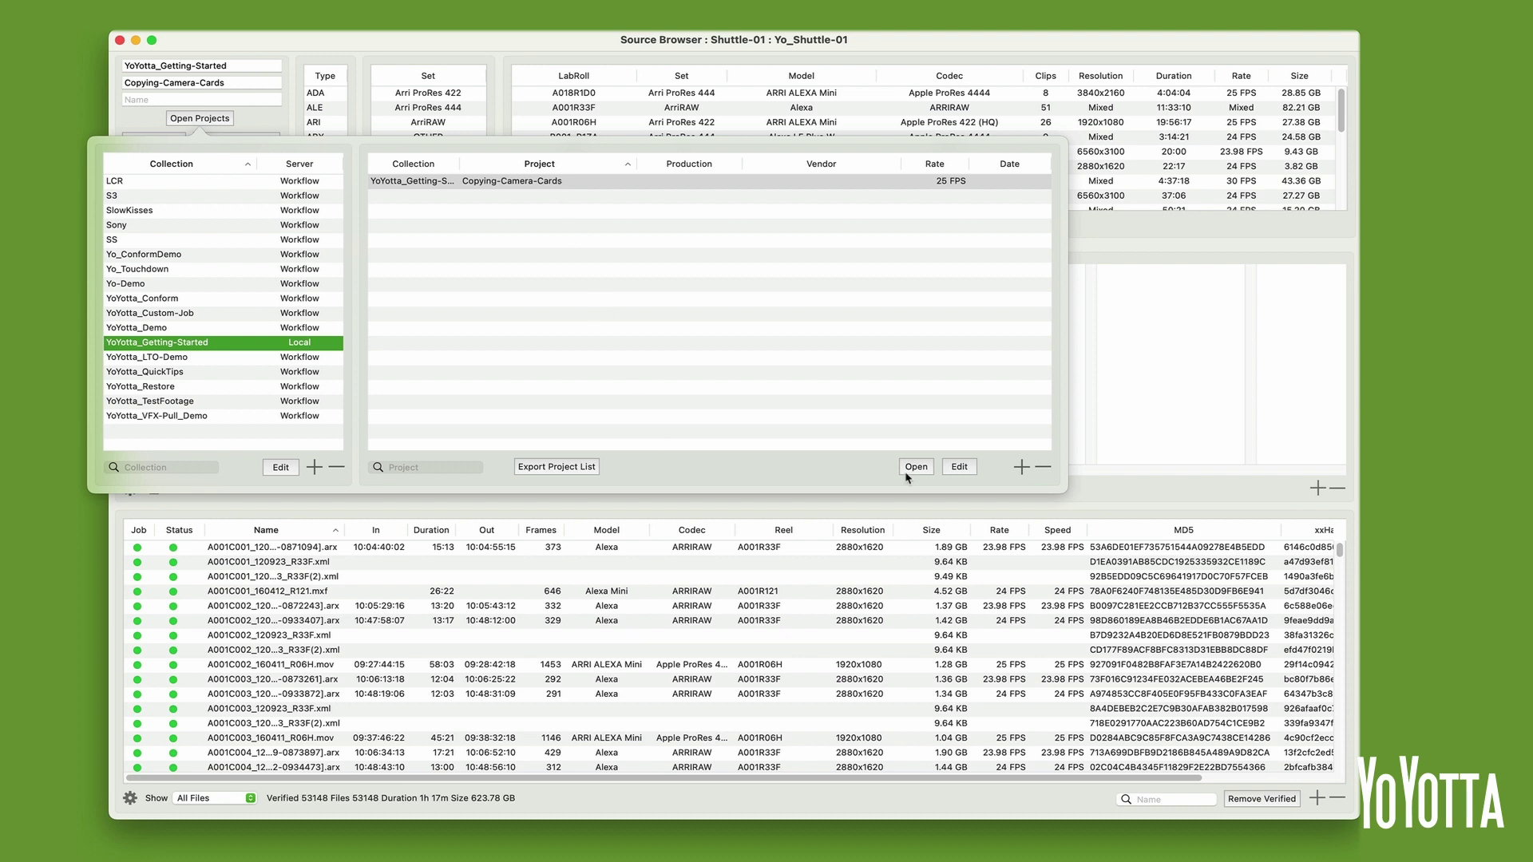
click(1022, 468)
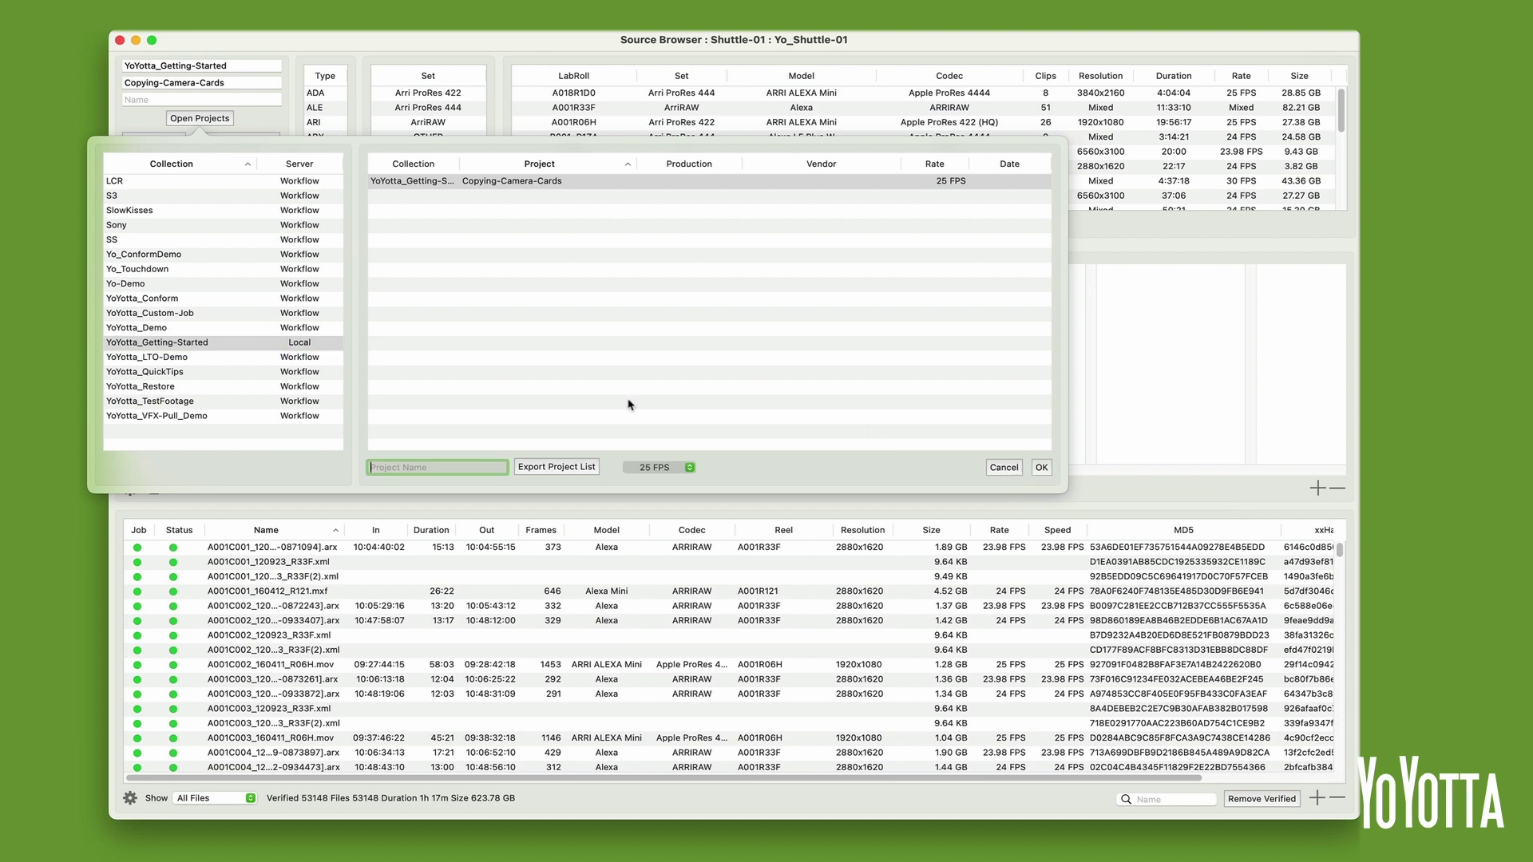
text(Test)
click(1041, 468)
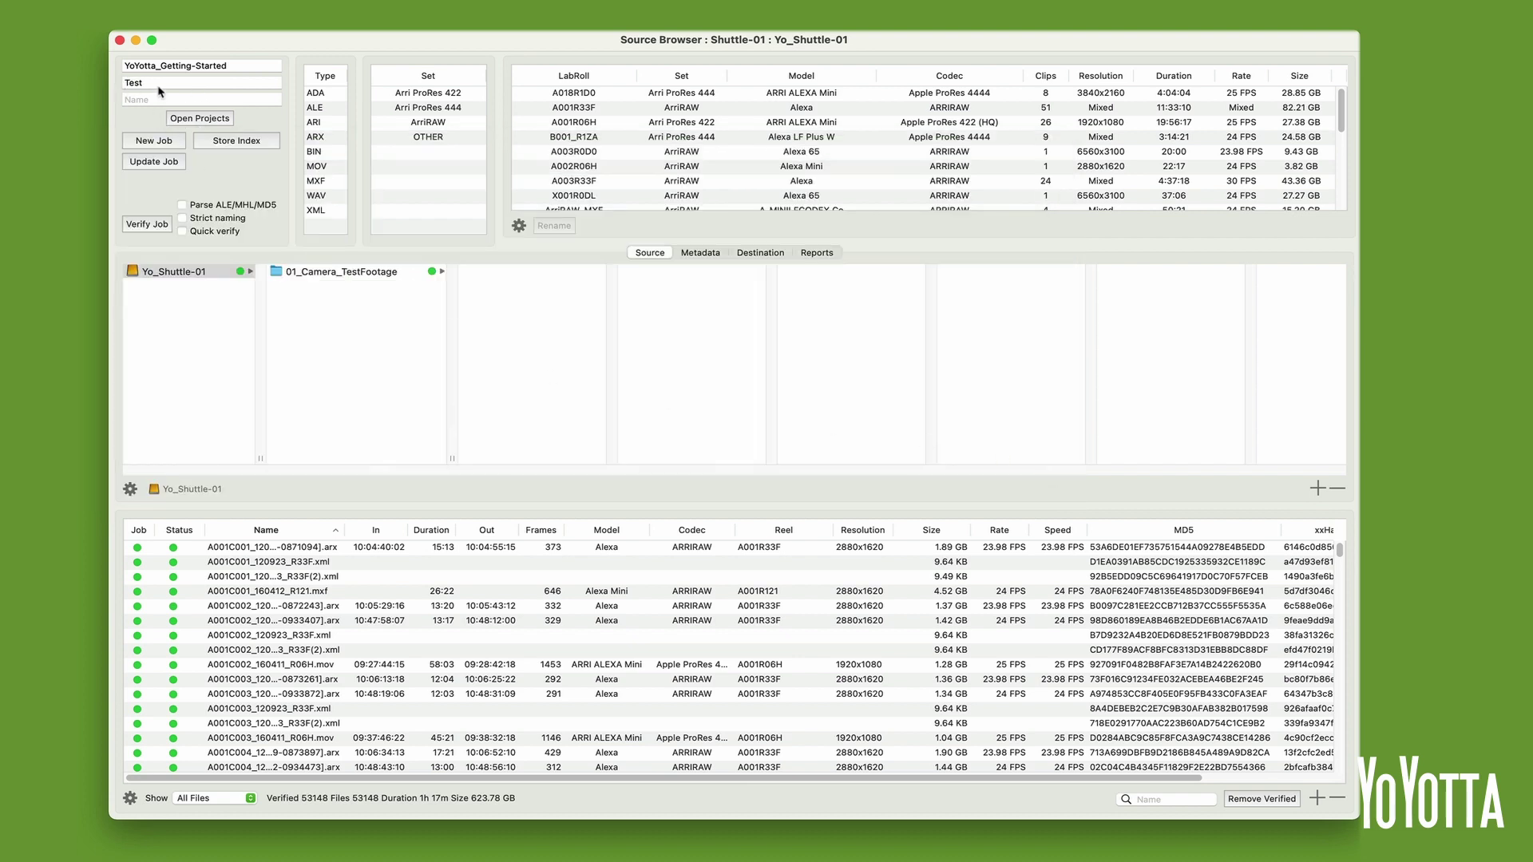
click(119, 40)
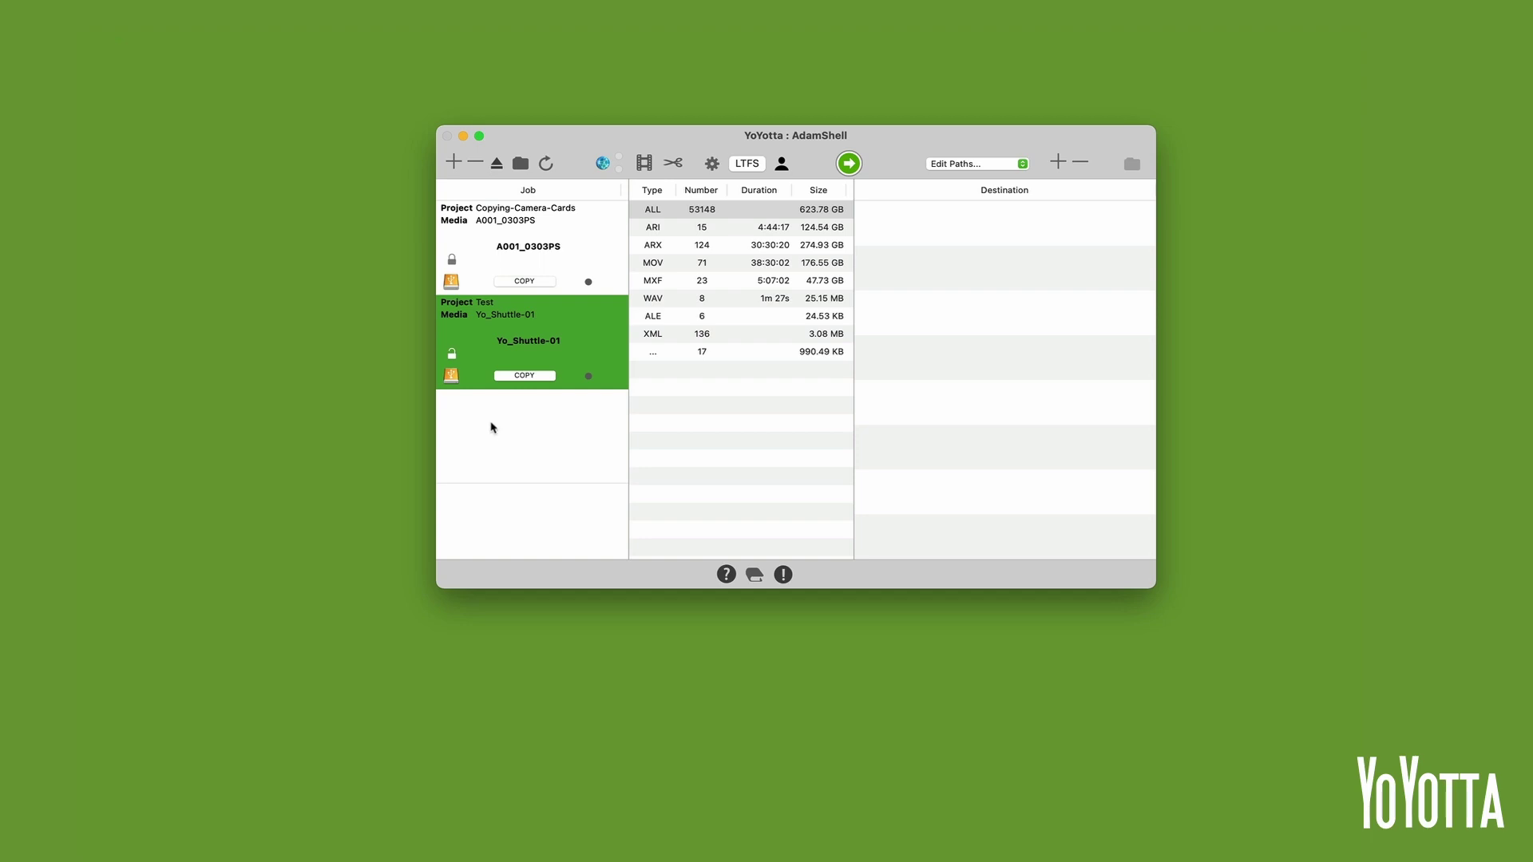
Step: Remove the Yo_Shuttle-01 job from the job list
click(476, 164)
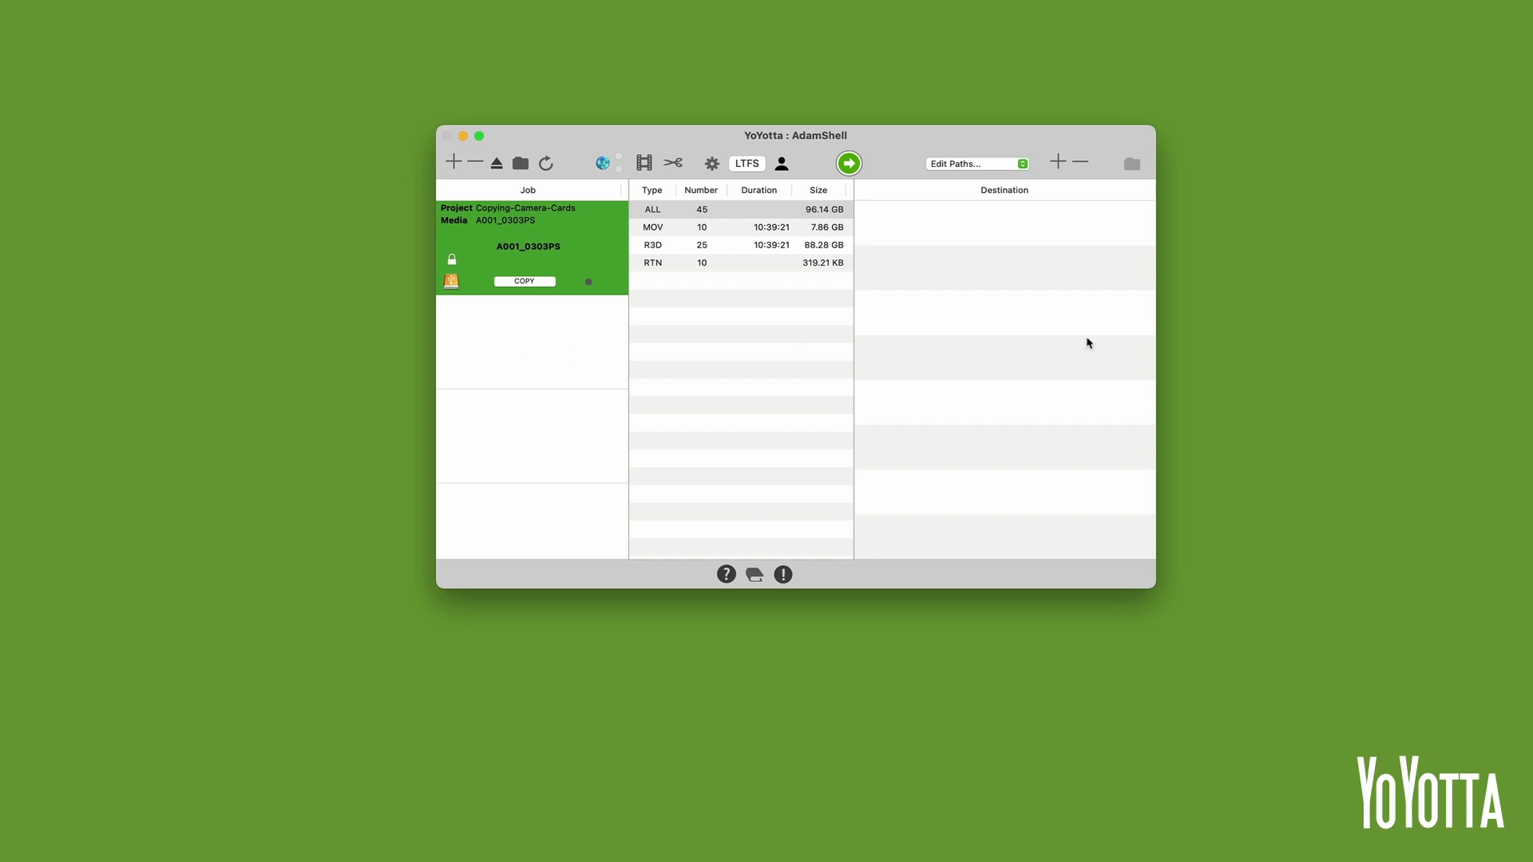
Step: Create an Offload folder on Yo_Shuttle-01 and add it as the first copy destination for the A001_0303PS job
click(1058, 163)
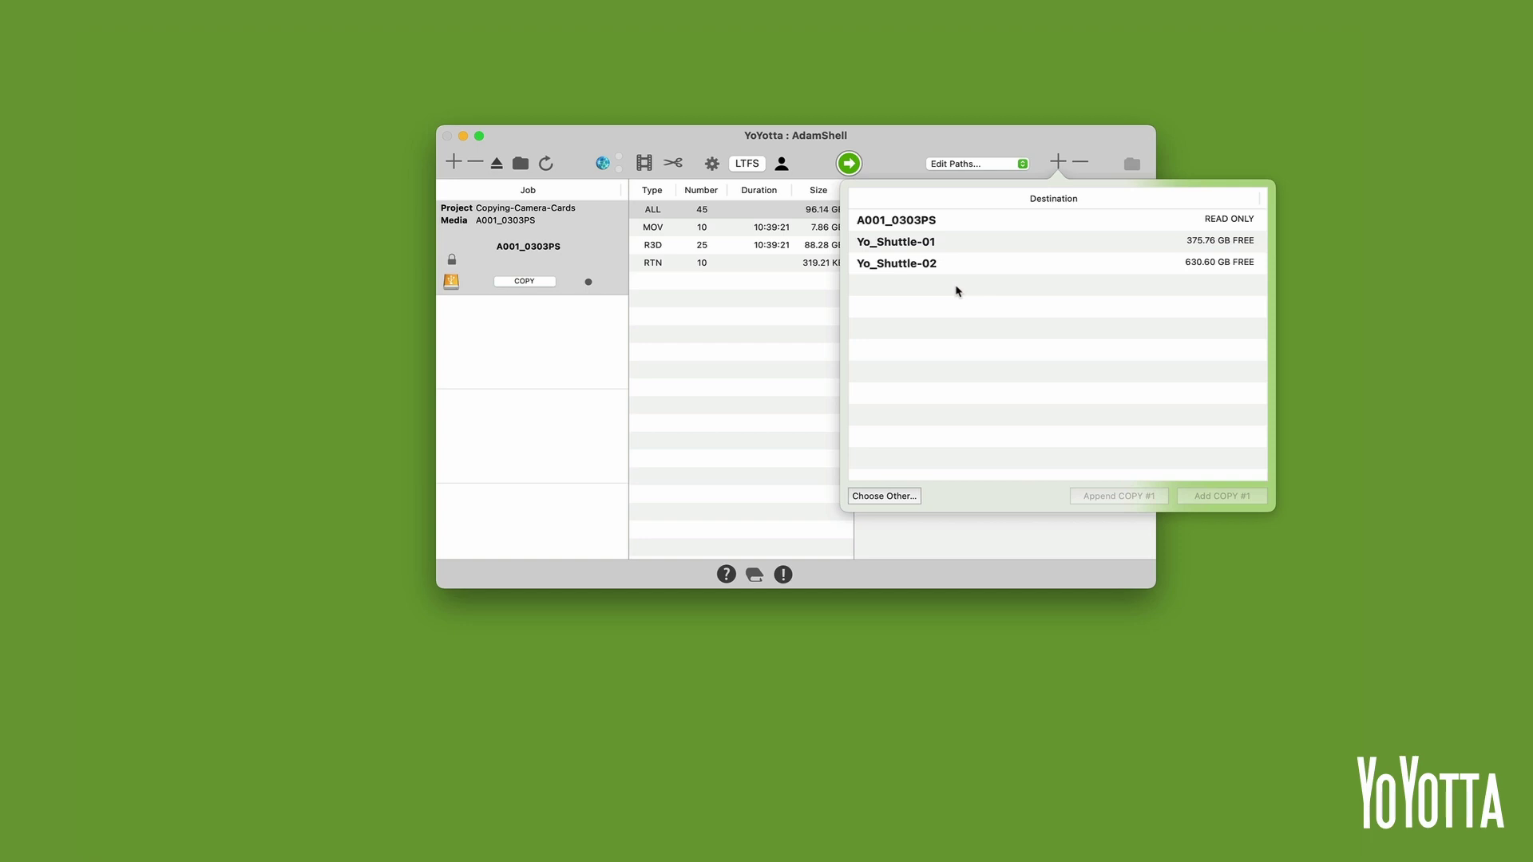
click(907, 242)
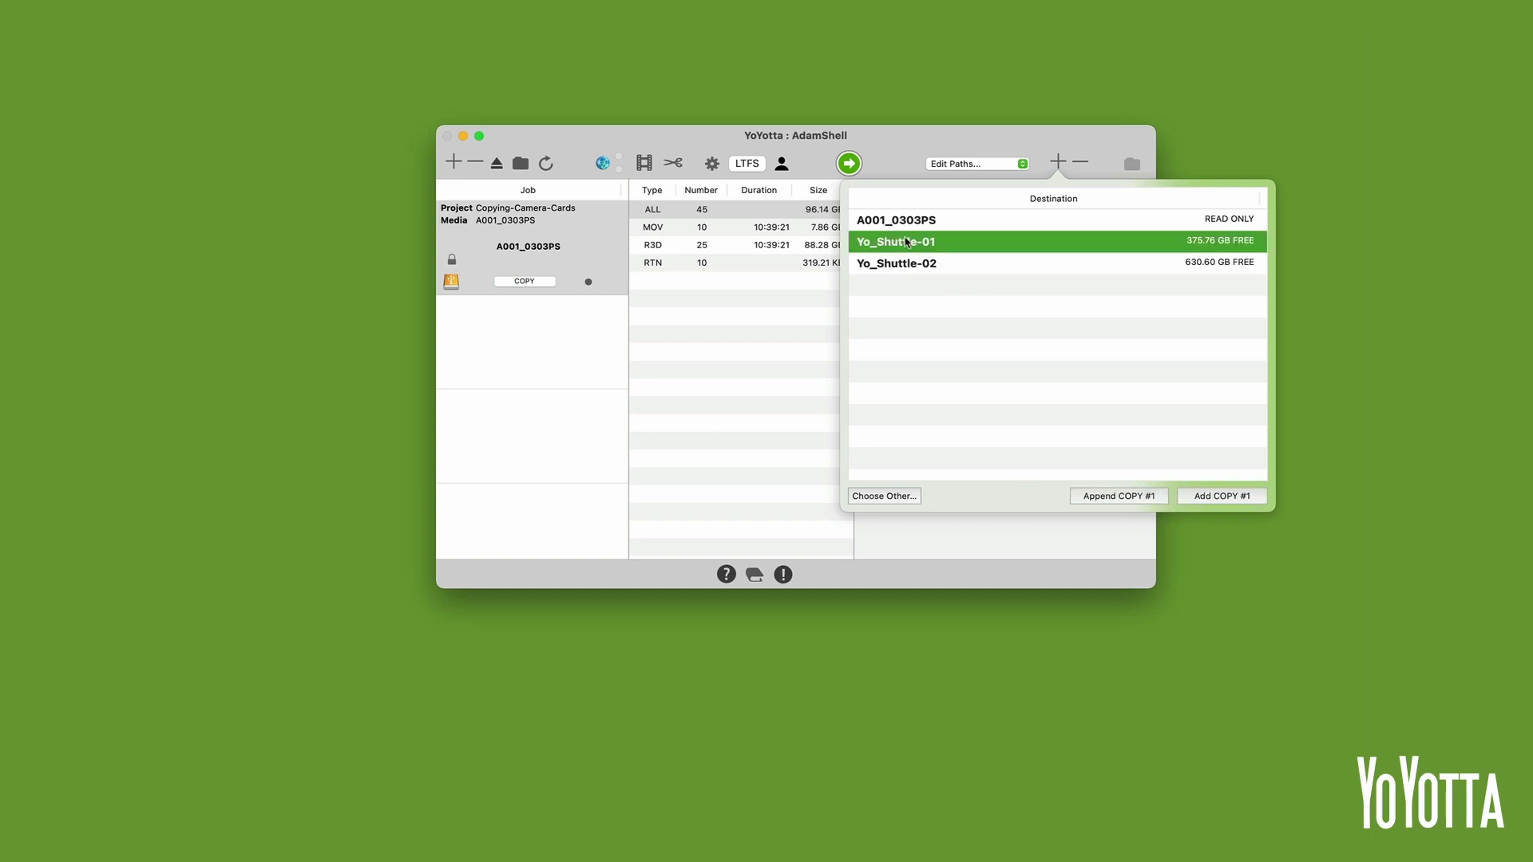
click(882, 496)
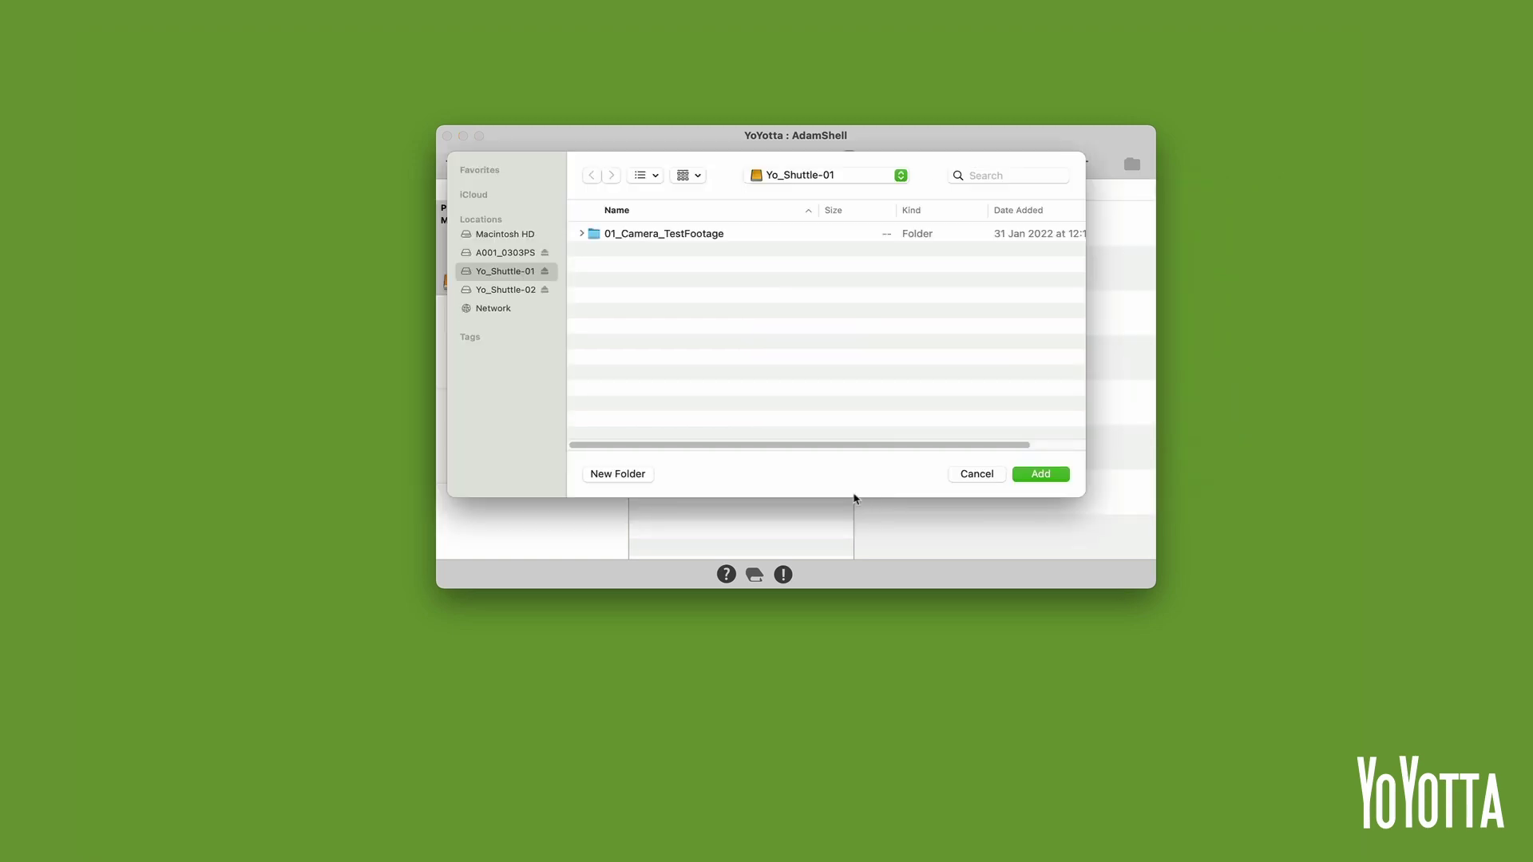
click(619, 474)
text(Offlo)
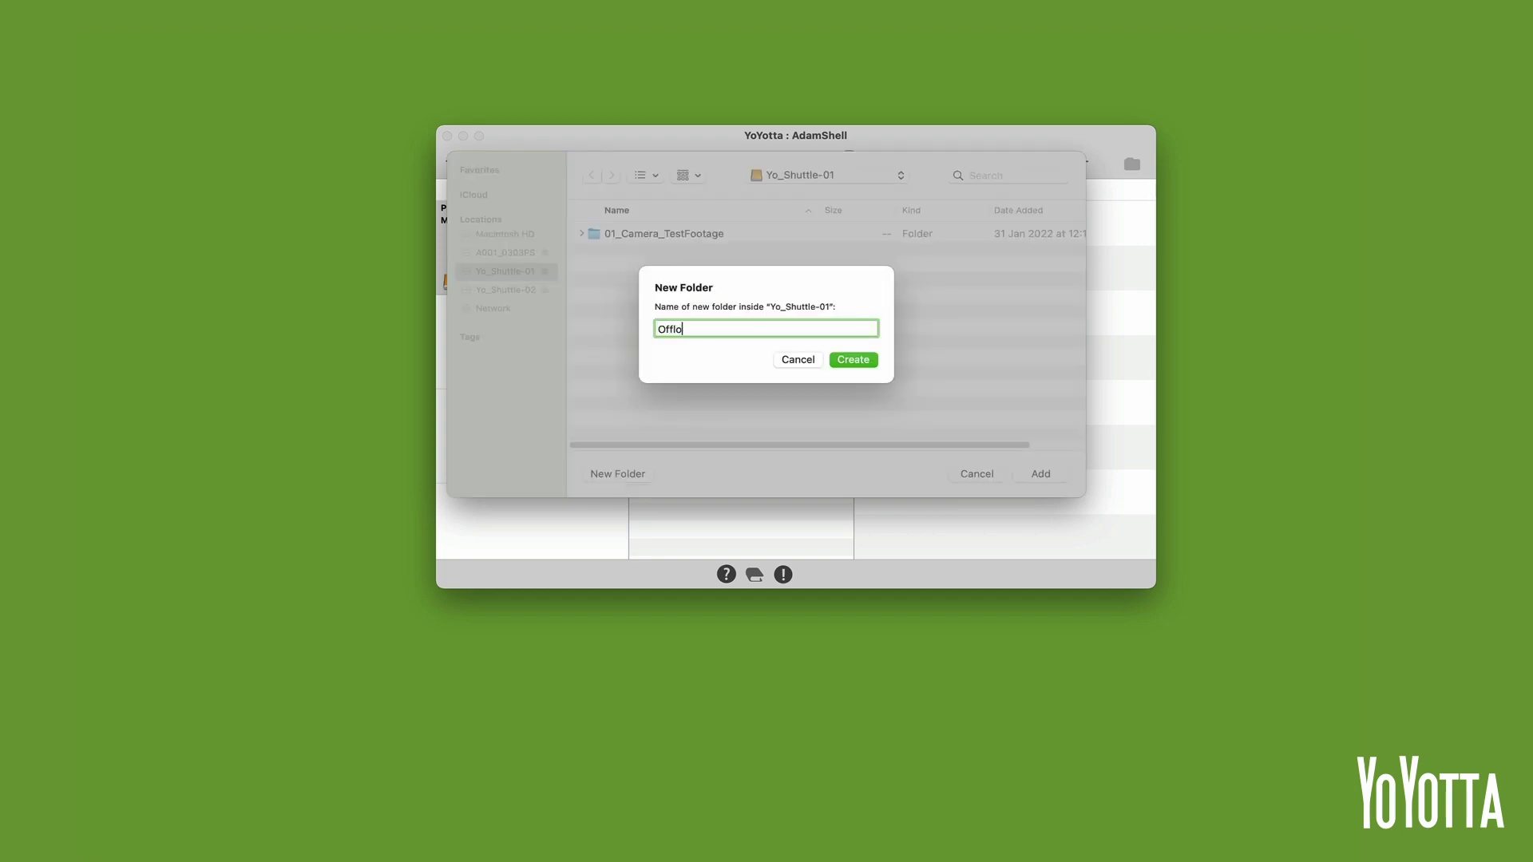
text(ad)
click(851, 360)
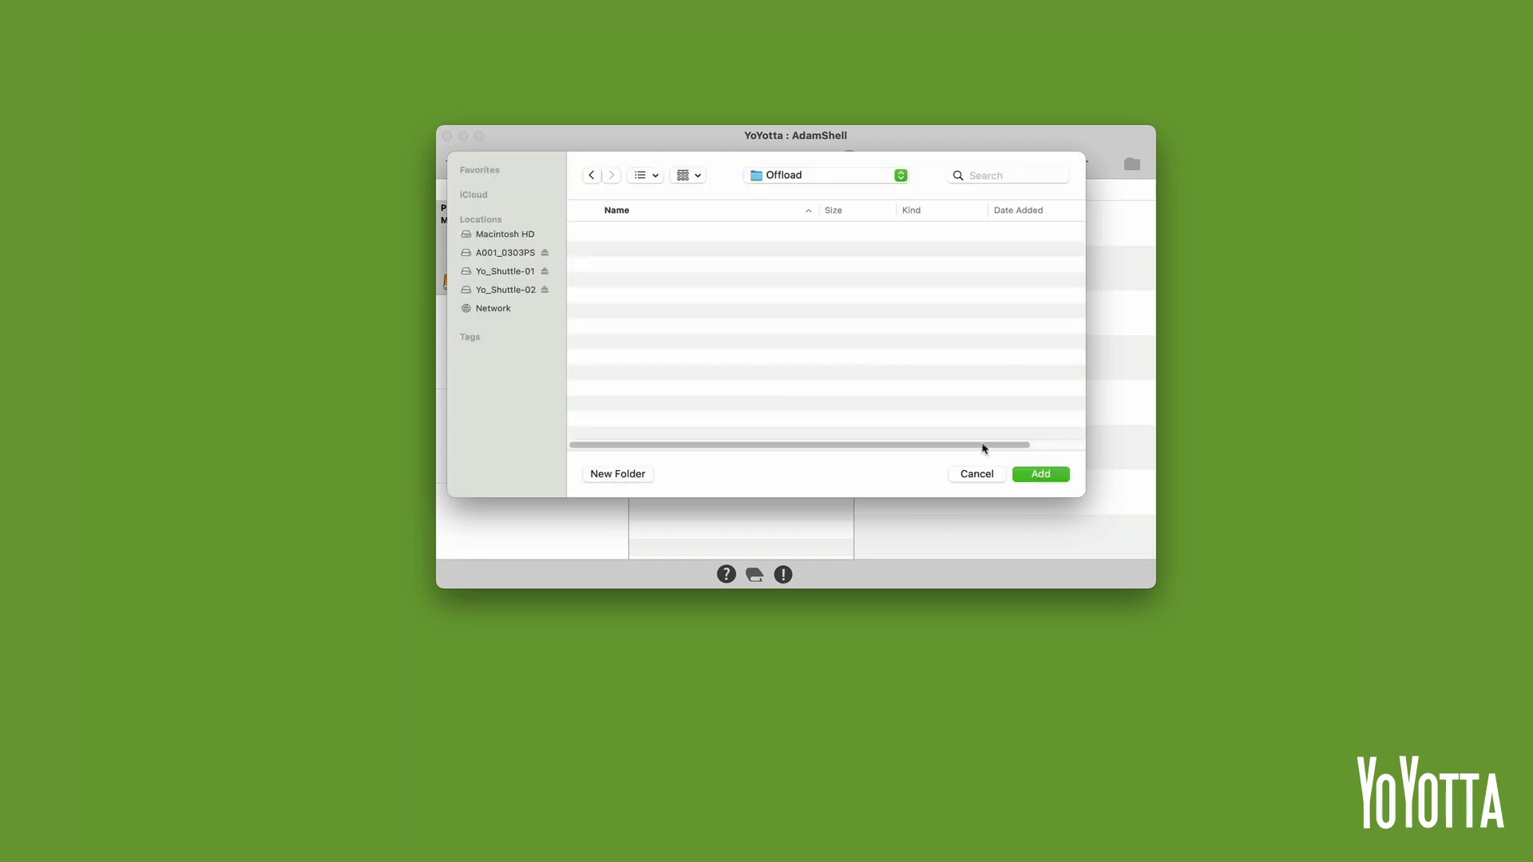
click(1049, 476)
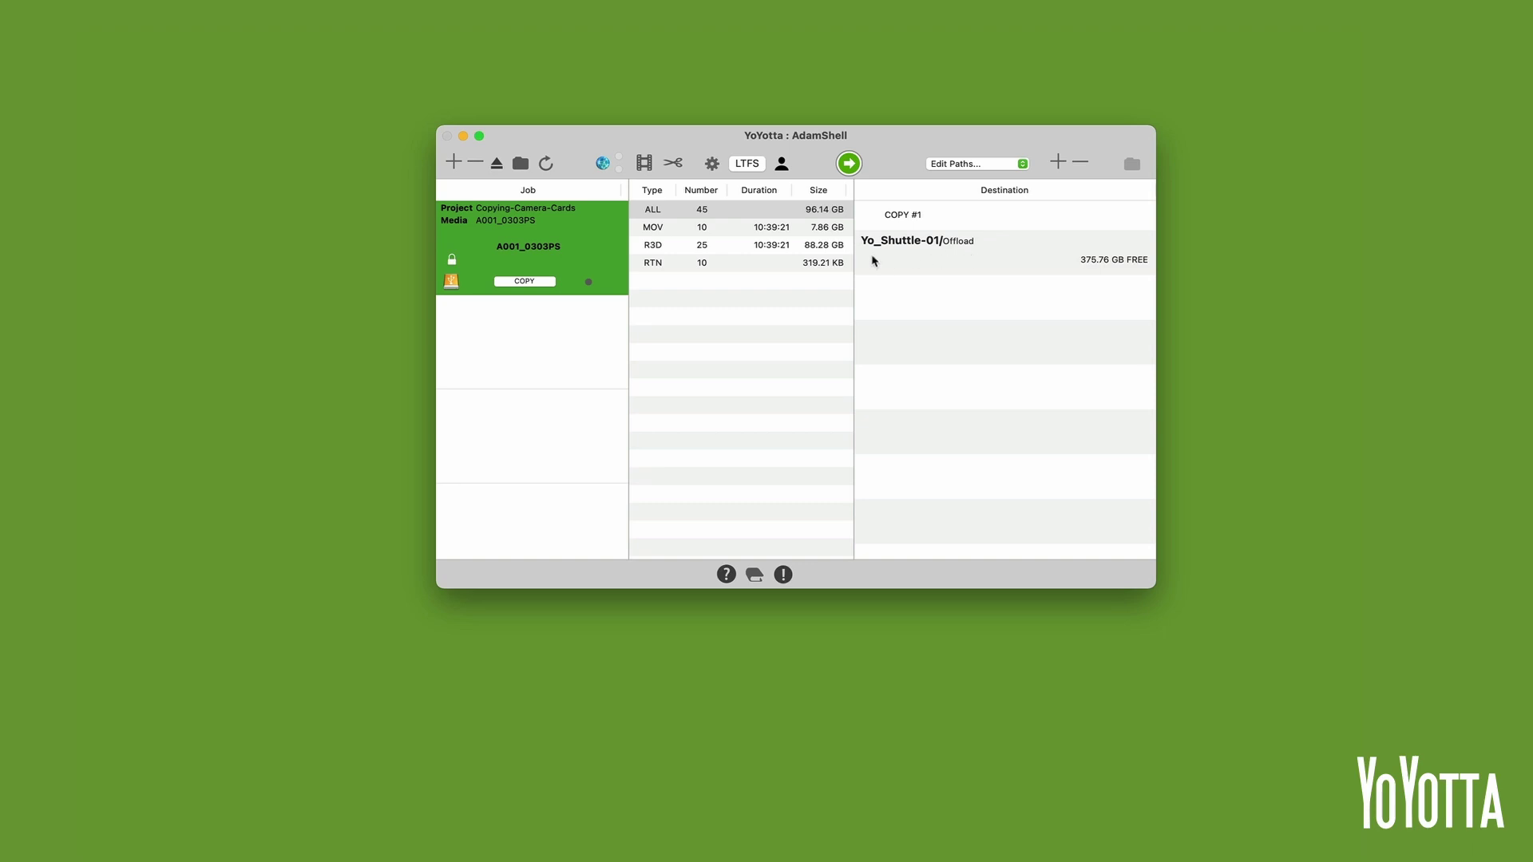
Step: Create an Offload folder on Yo_Shuttle-02 and add it as the second copy destination for the A001_0303PS job
click(1058, 162)
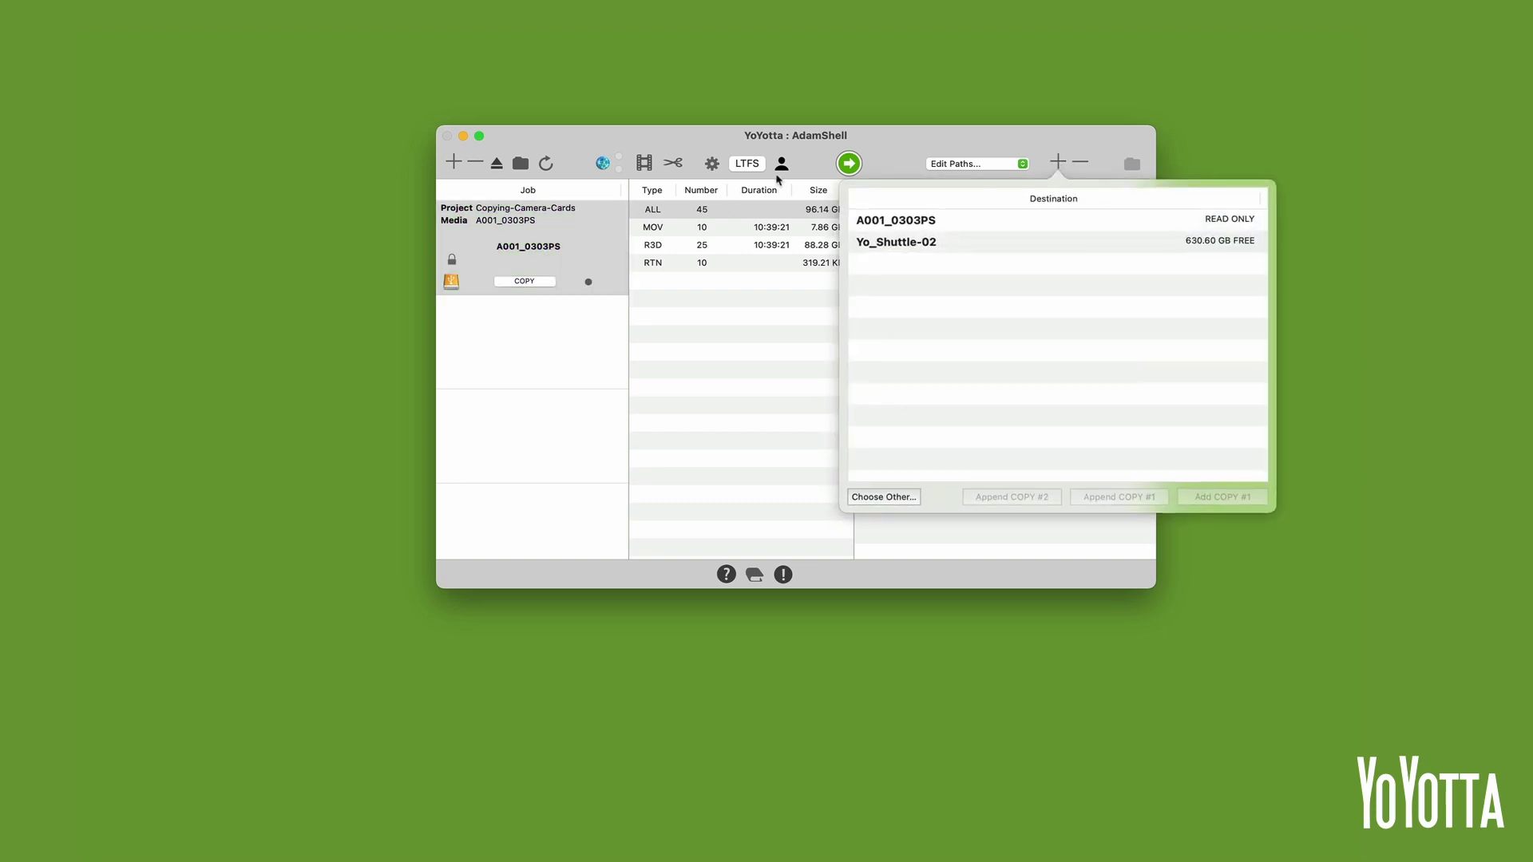
click(863, 240)
click(887, 496)
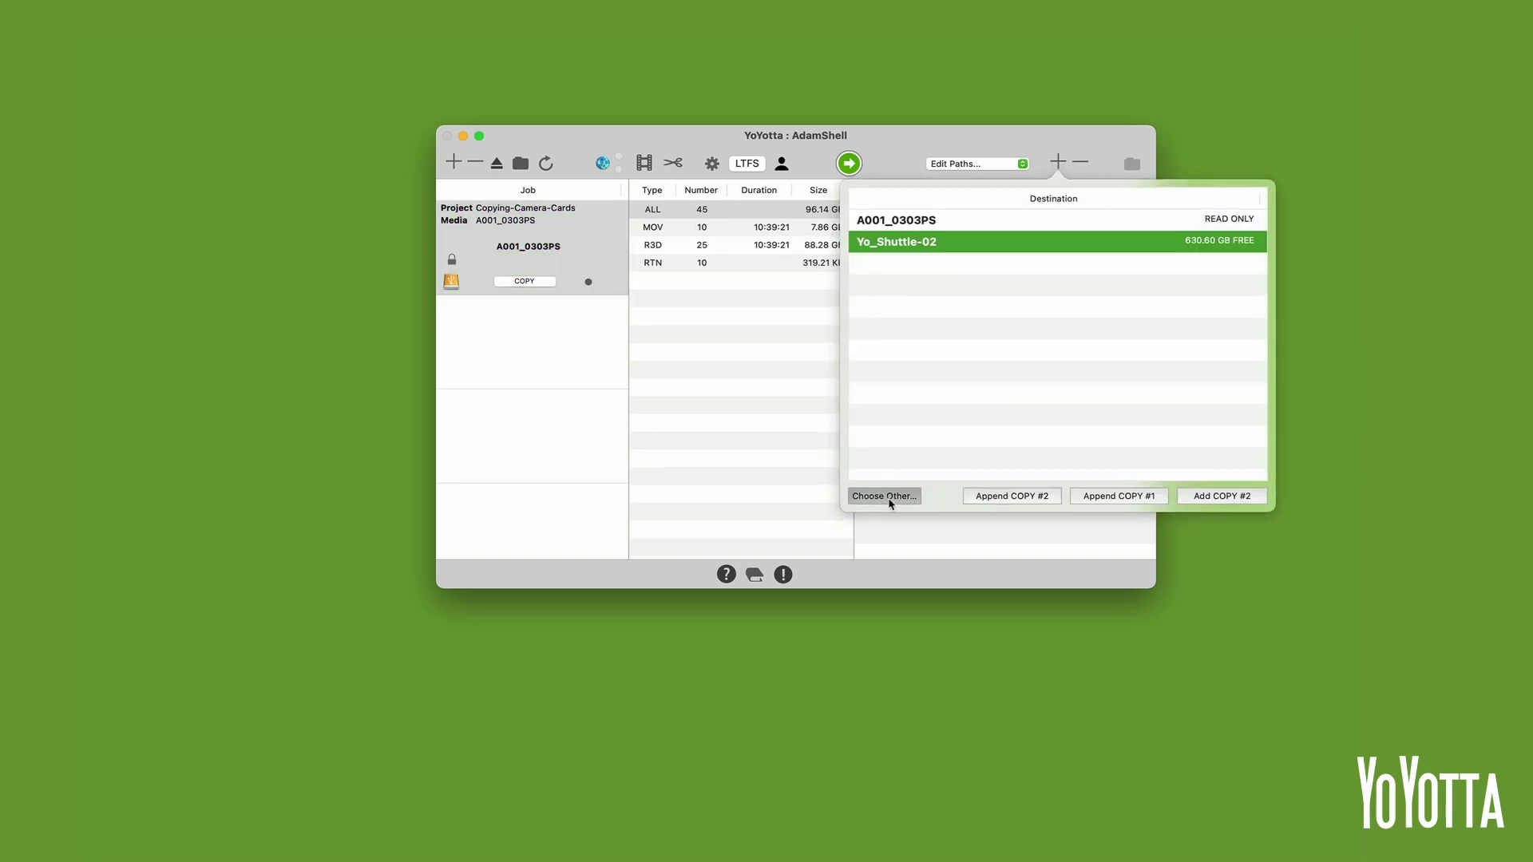
click(613, 476)
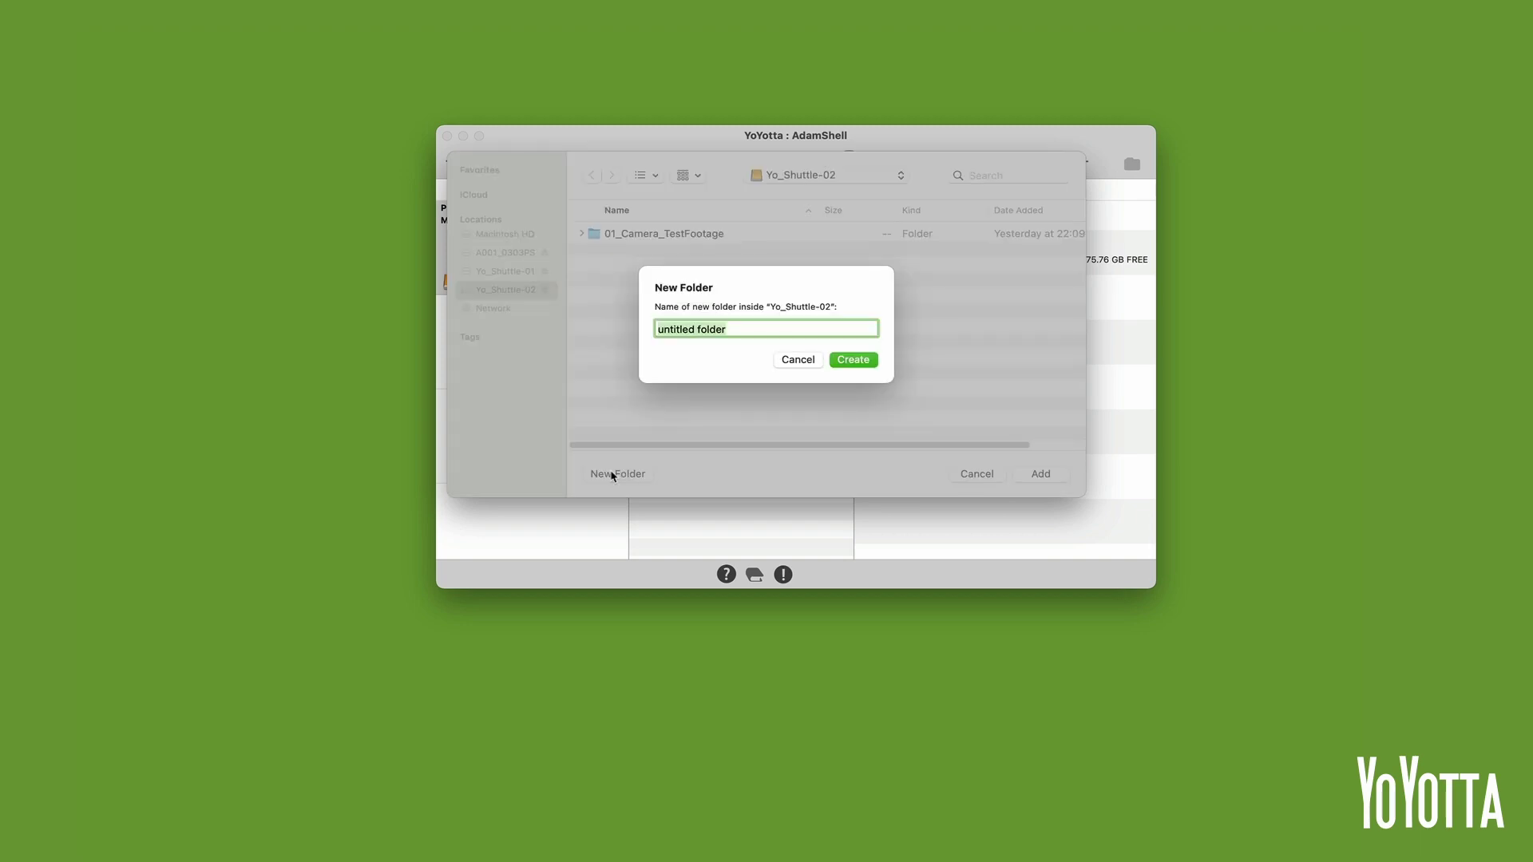
text(Offload)
key(Return)
click(1047, 475)
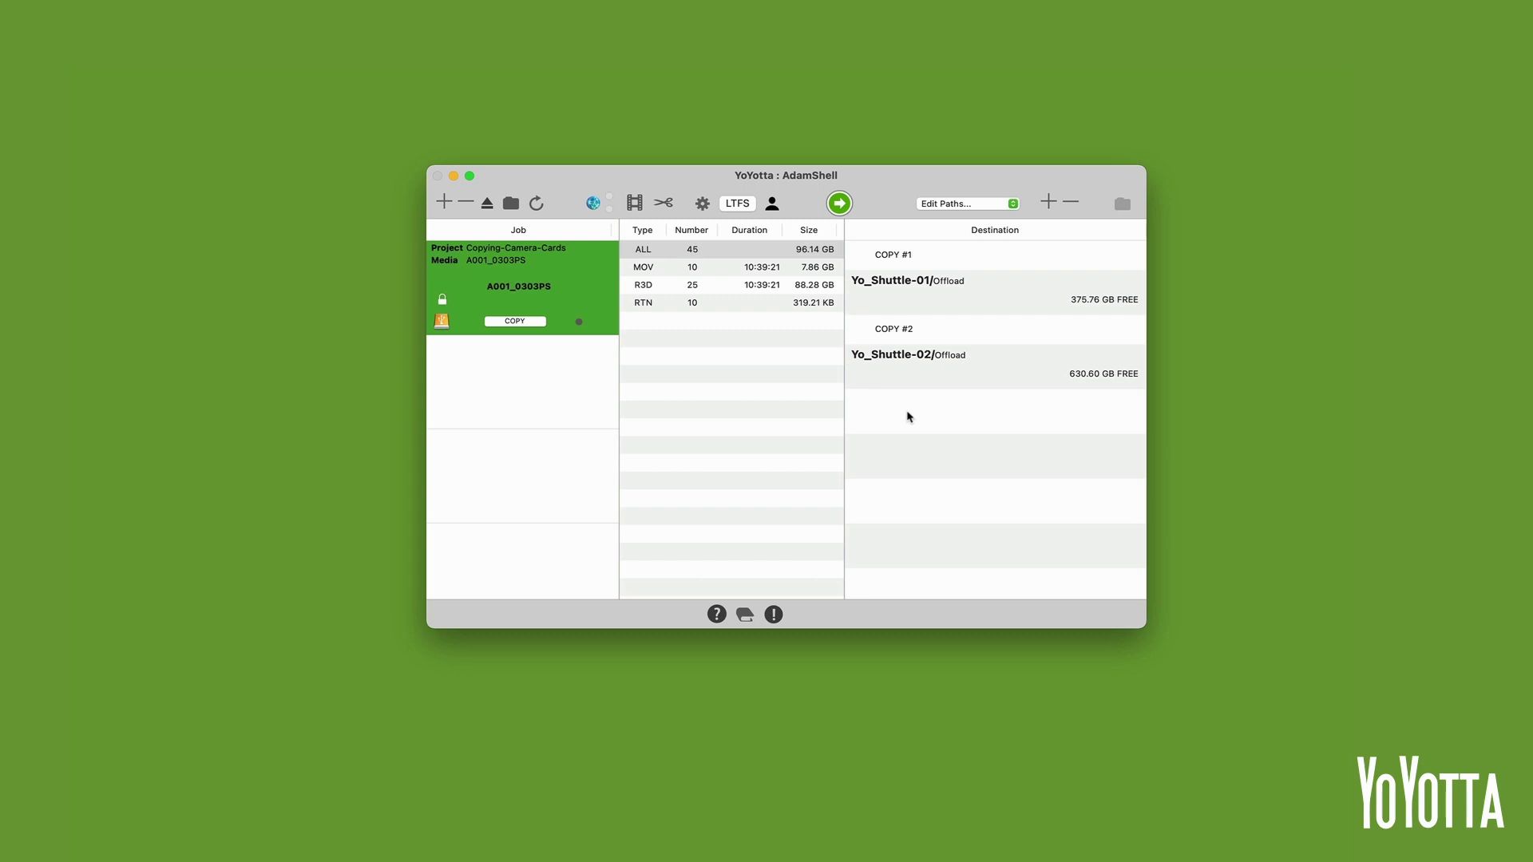
Step: Start the copy job for A001_0303PS to both Offload destinations and let it run
click(839, 204)
click(839, 204)
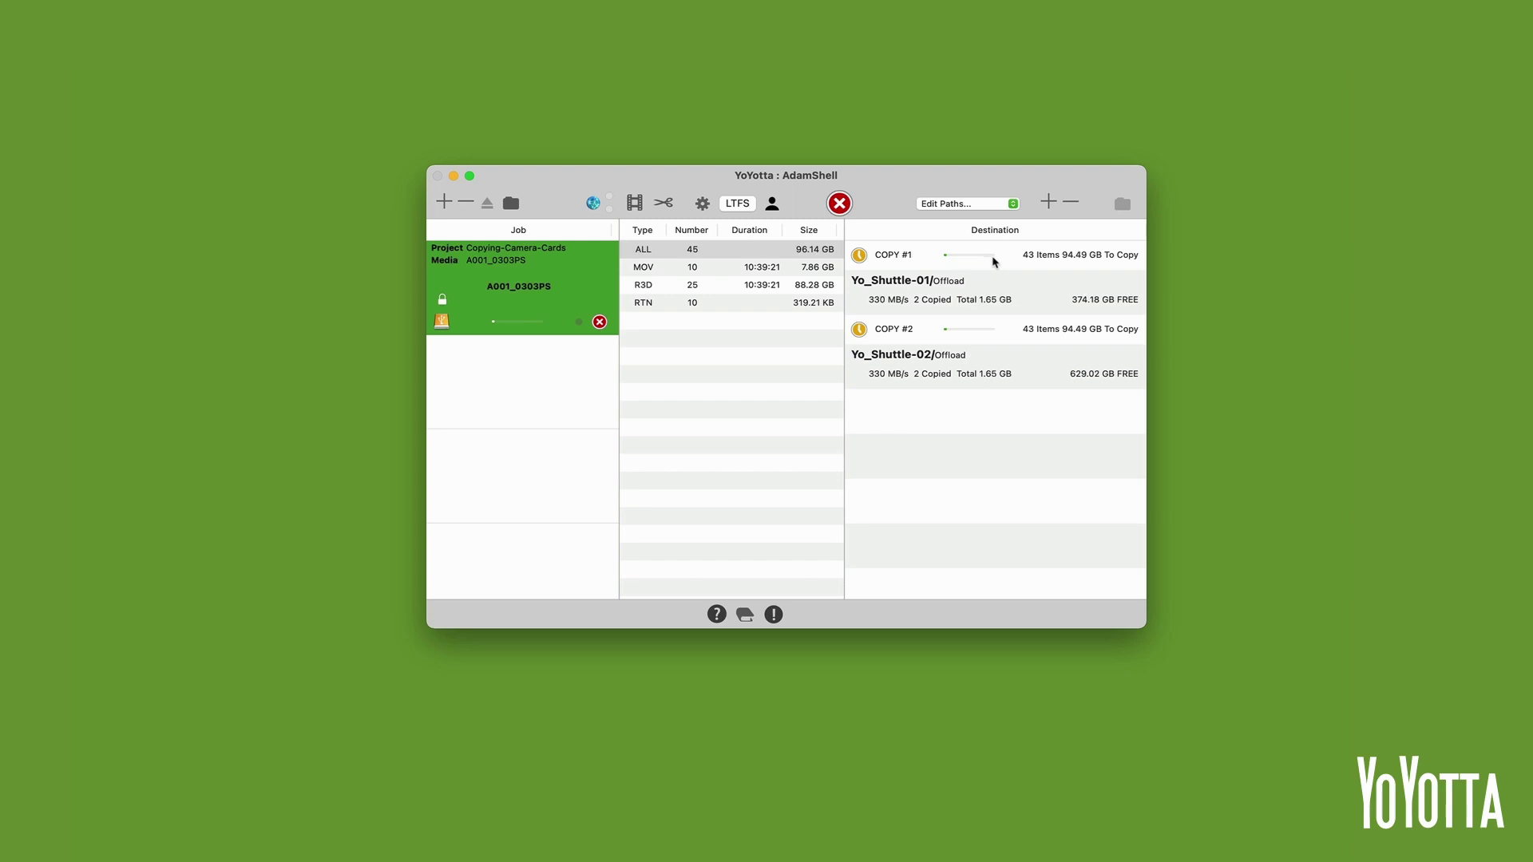
mouse_move(1029, 263)
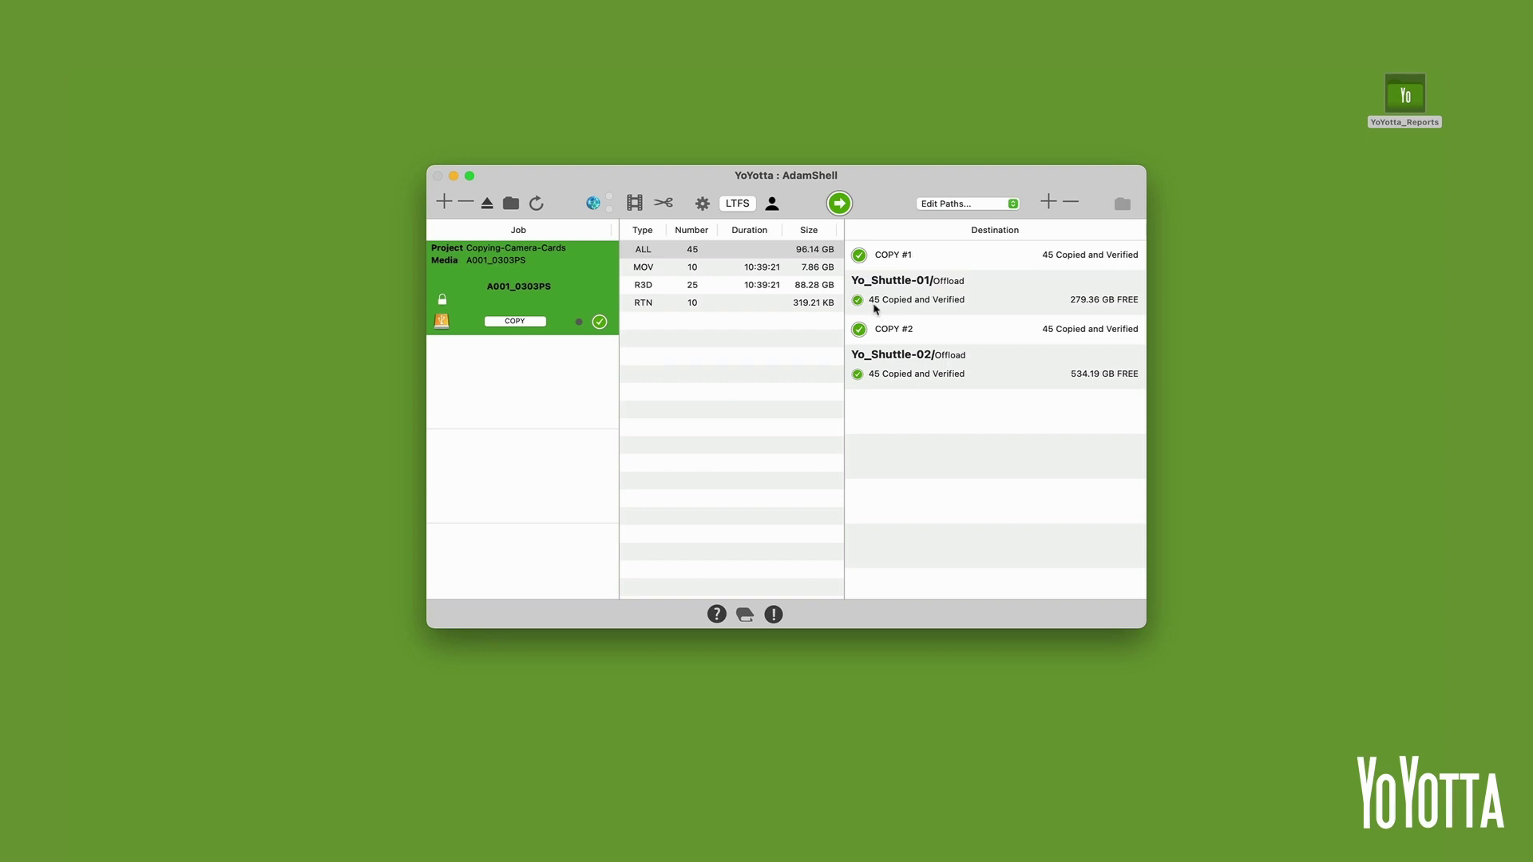
Step: Check the verification status of both copies, view the contents of the YoYotta_Reports folder, and close its window
mouse_move(959, 308)
double_click(1404, 96)
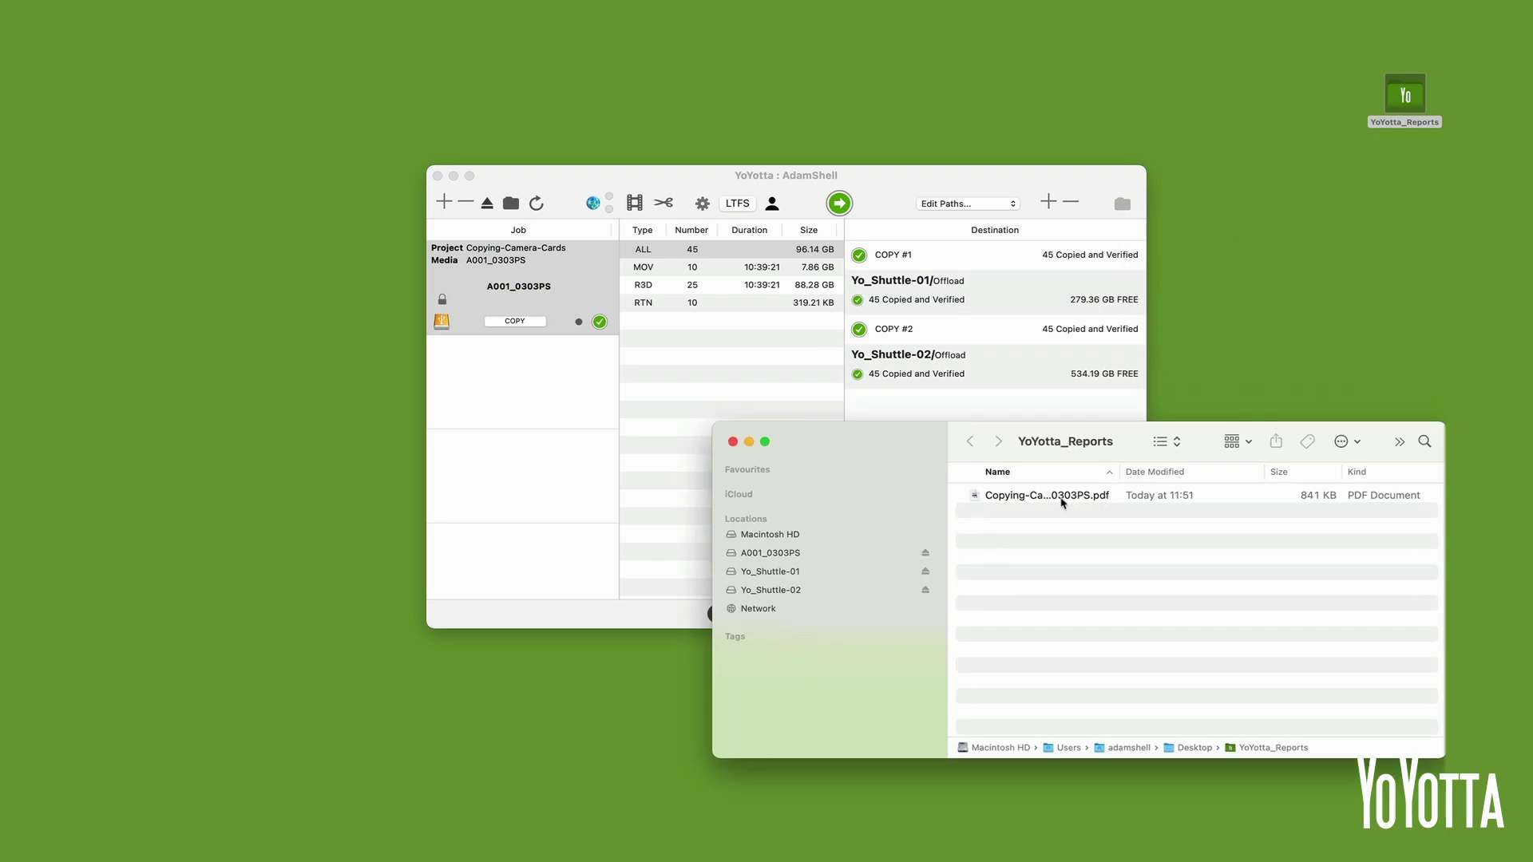
click(733, 442)
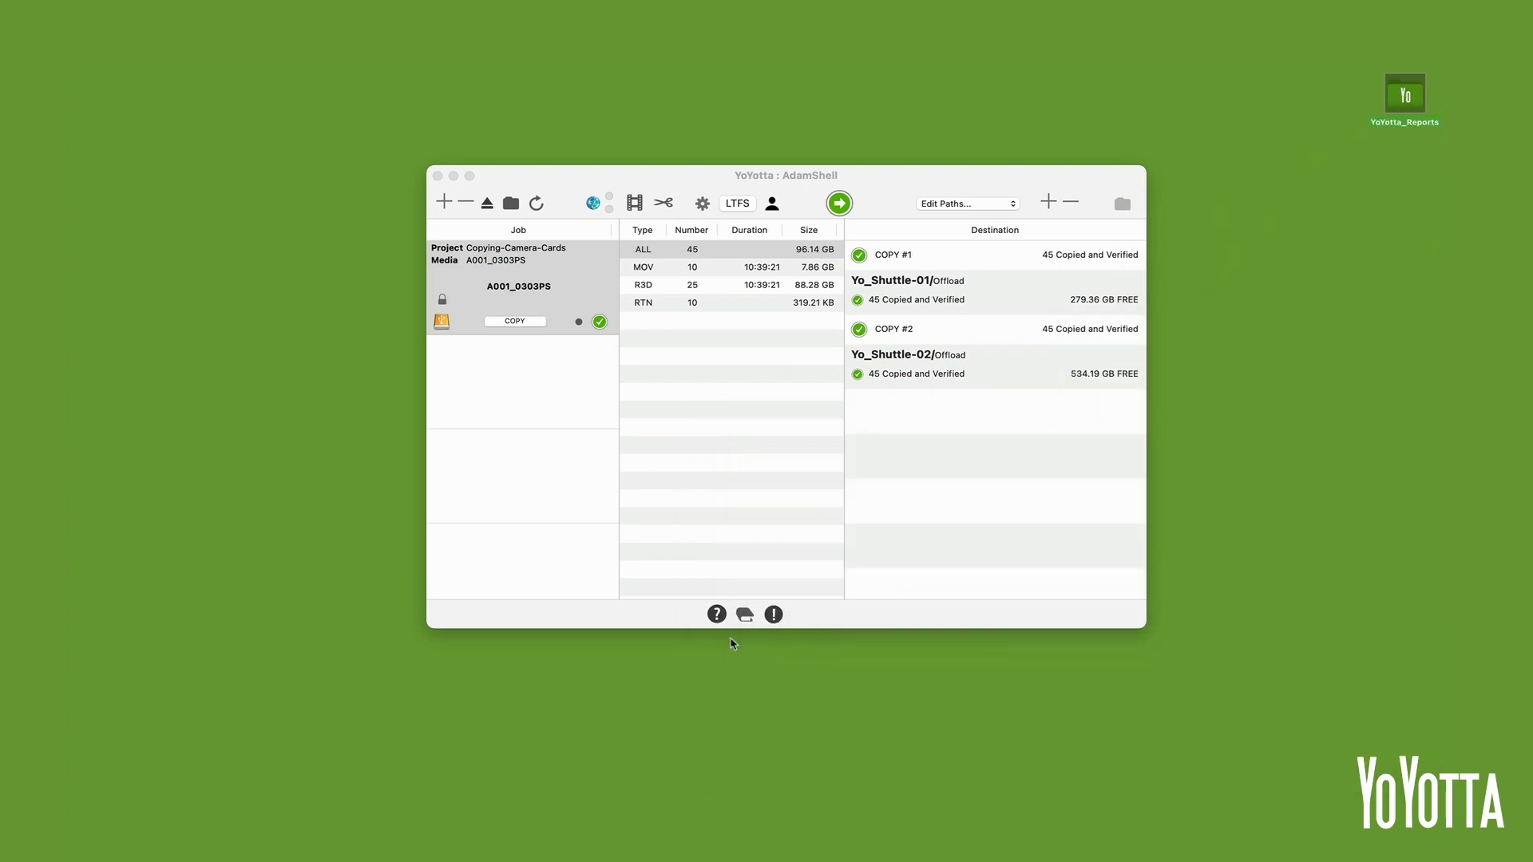